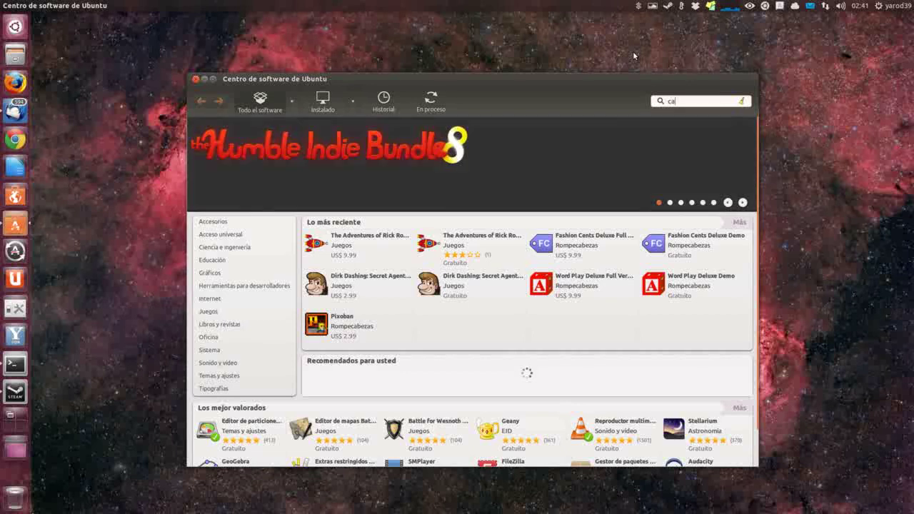
# Step: Search the software catalogue for "cairo clock", install Reloj Cairo de MacSlow, and close the software centre
pyautogui.write('airo clock')
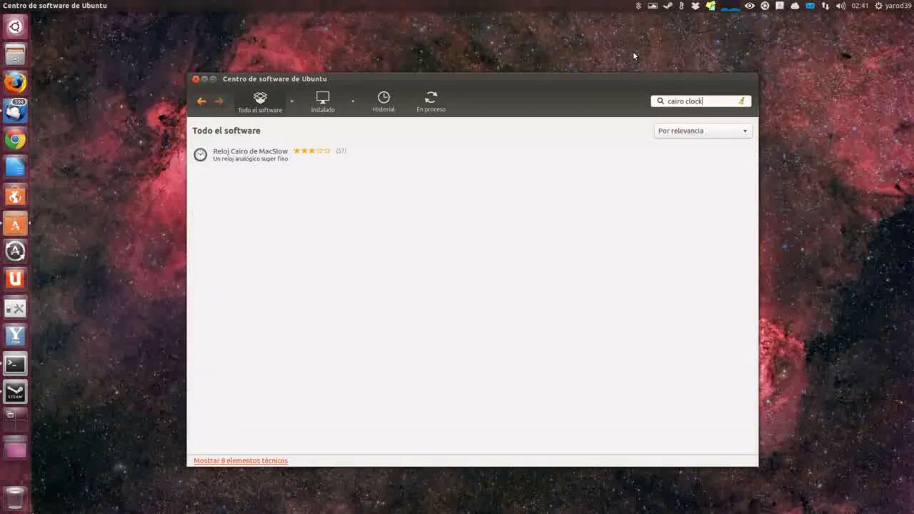
pyautogui.doubleClick(270, 157)
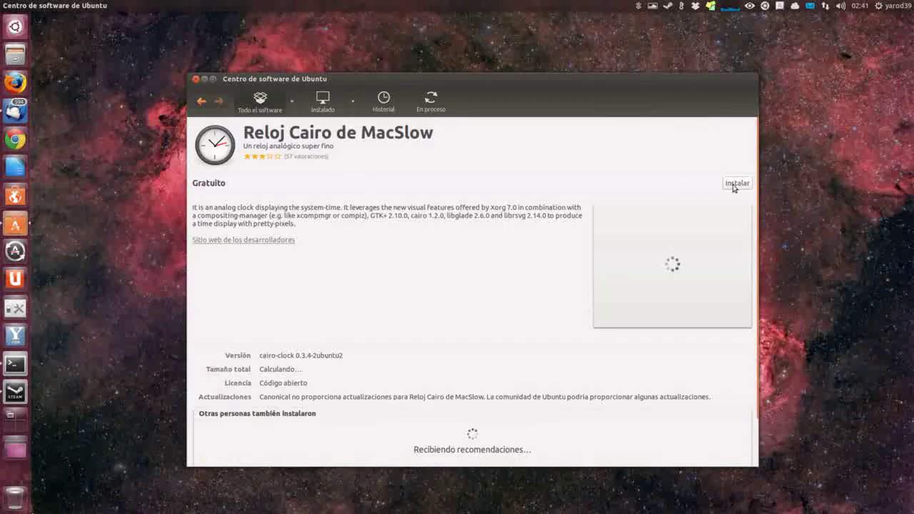
pyautogui.click(735, 183)
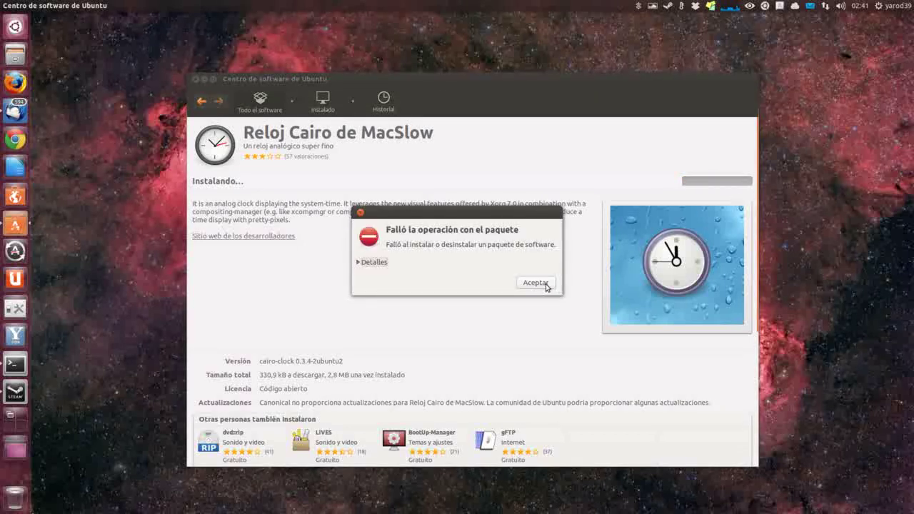
pyautogui.click(535, 283)
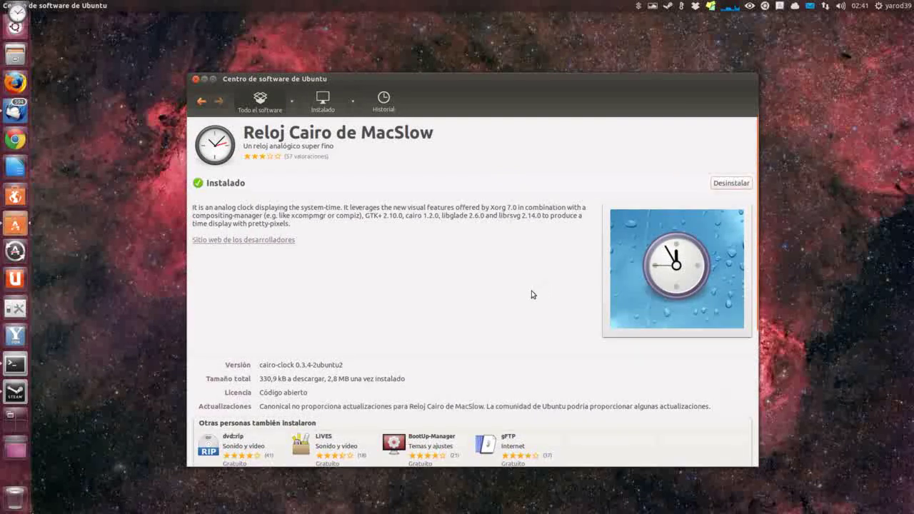
pyautogui.click(195, 79)
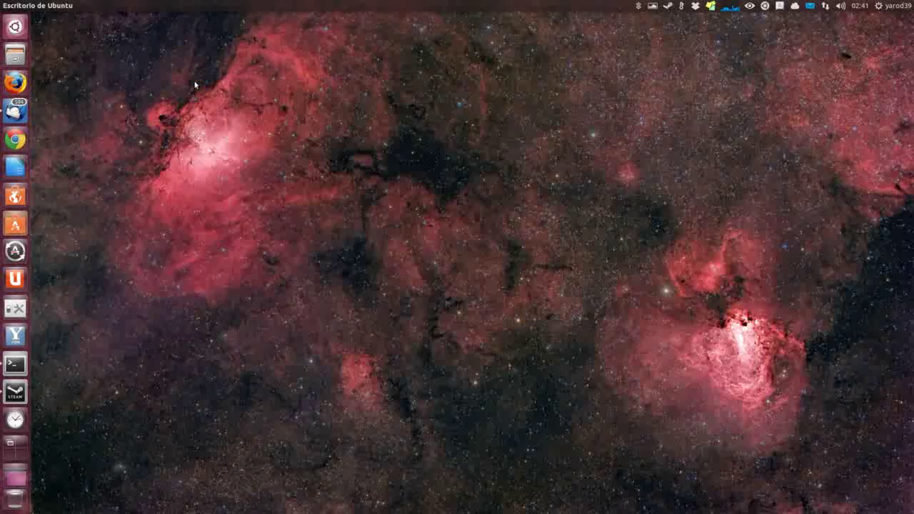
# Step: Launch Reloj Cairo de MacSlow and open the desktop clock's properties
pyautogui.click(15, 420)
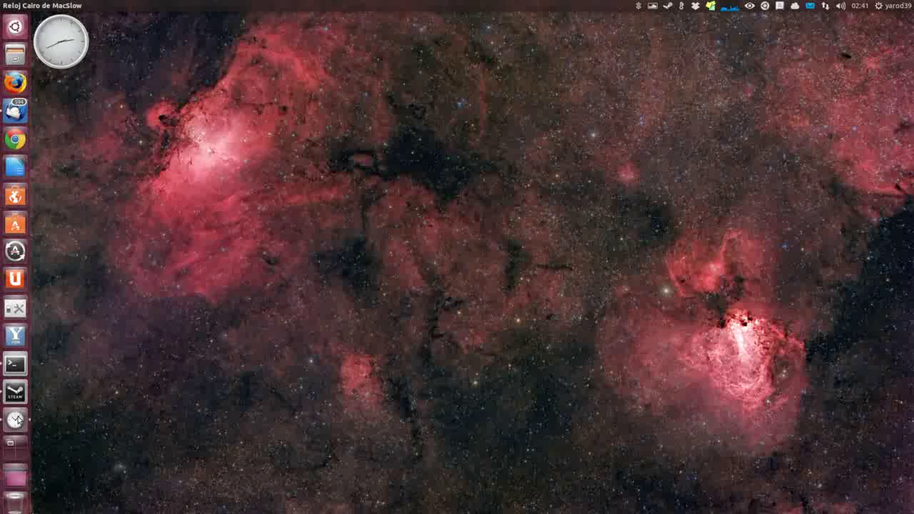
pyautogui.rightClick(72, 51)
pyautogui.click(84, 55)
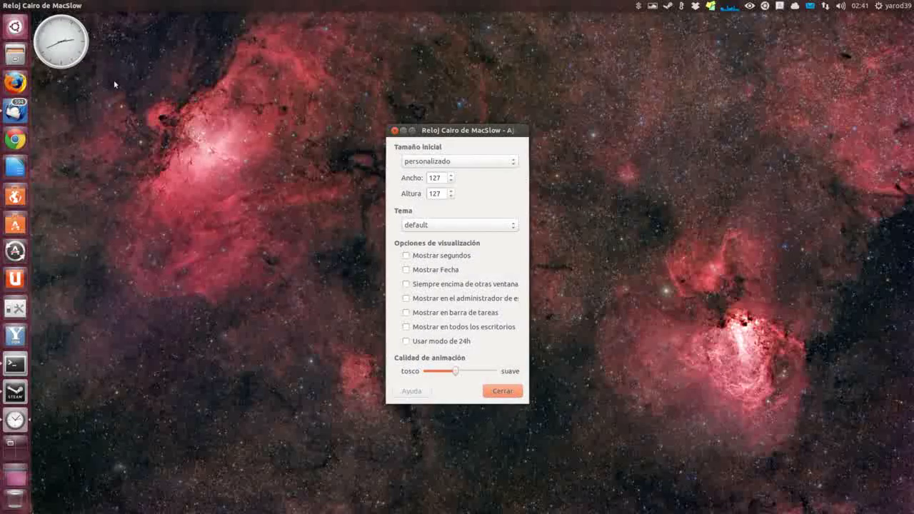
# Step: Try the clock themes glassy, ipulse, radium-24, gremlin and quartz-24 one after another
pyautogui.click(516, 226)
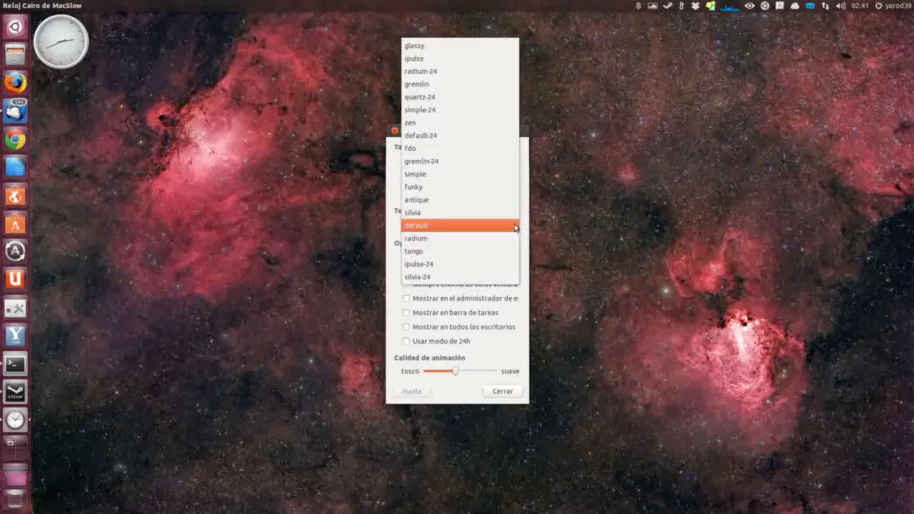
pyautogui.click(482, 46)
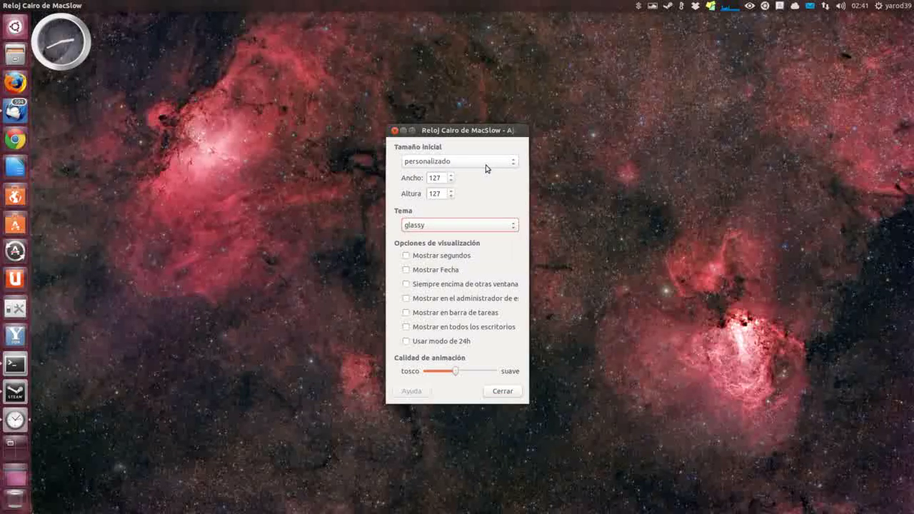
pyautogui.click(511, 229)
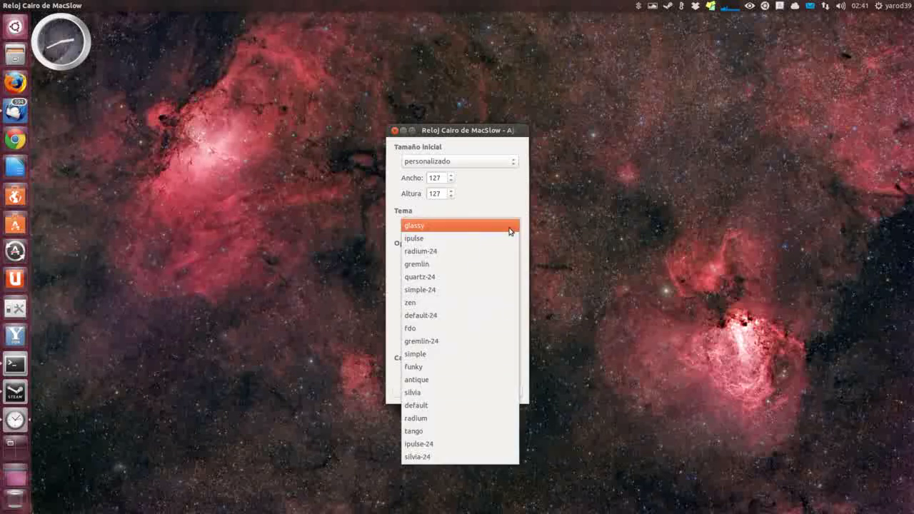
pyautogui.click(507, 242)
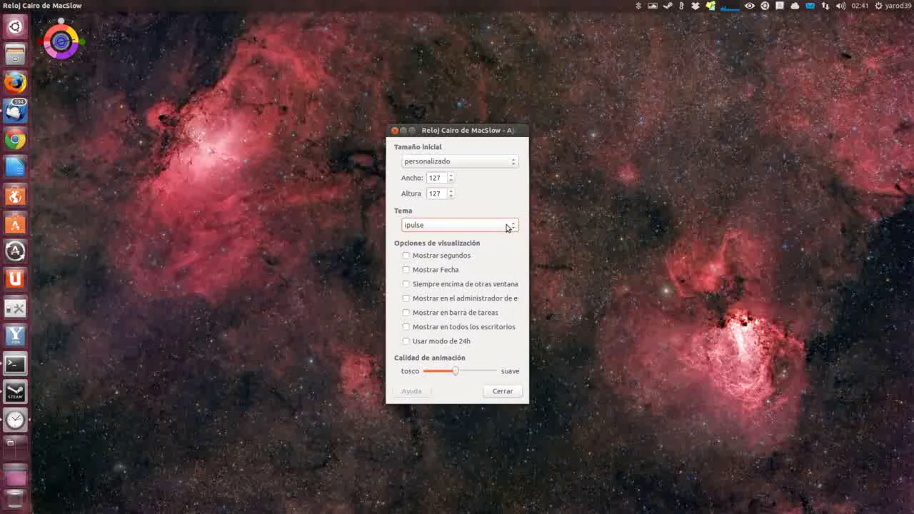
pyautogui.click(506, 228)
pyautogui.click(504, 240)
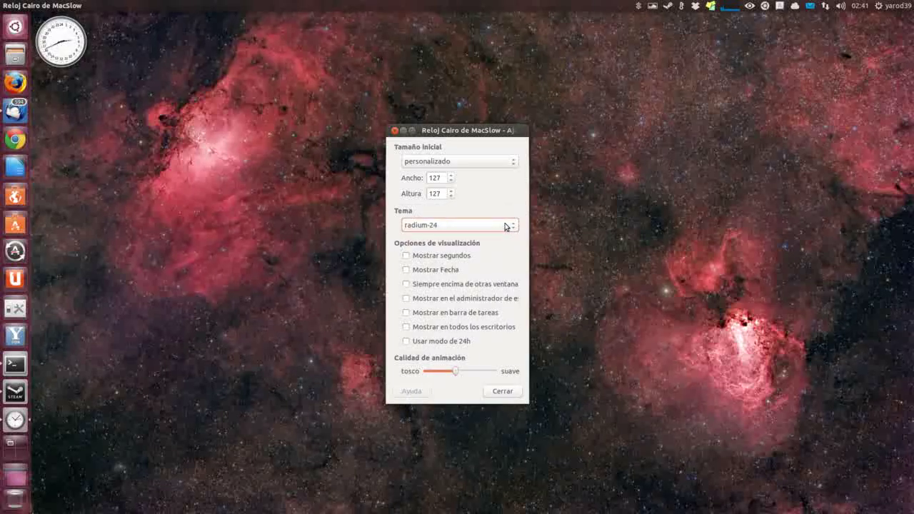
pyautogui.click(511, 227)
pyautogui.click(506, 238)
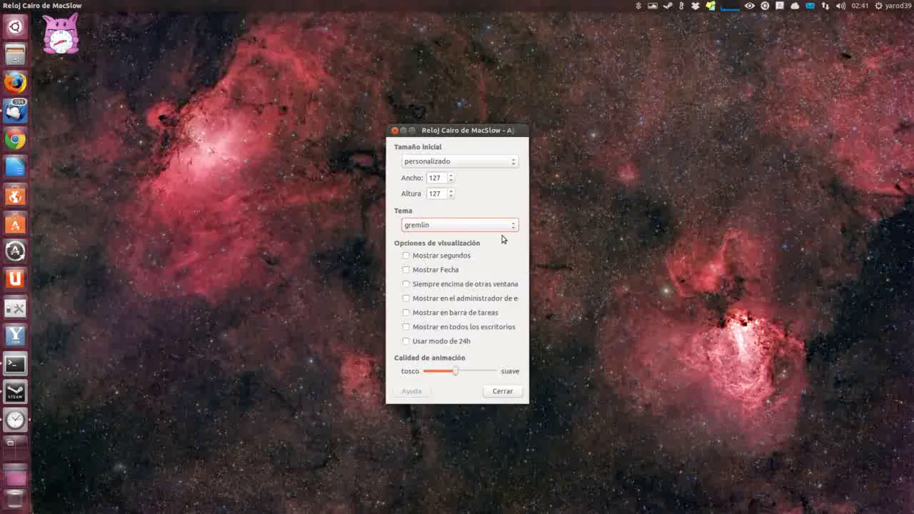
pyautogui.click(511, 228)
pyautogui.click(508, 240)
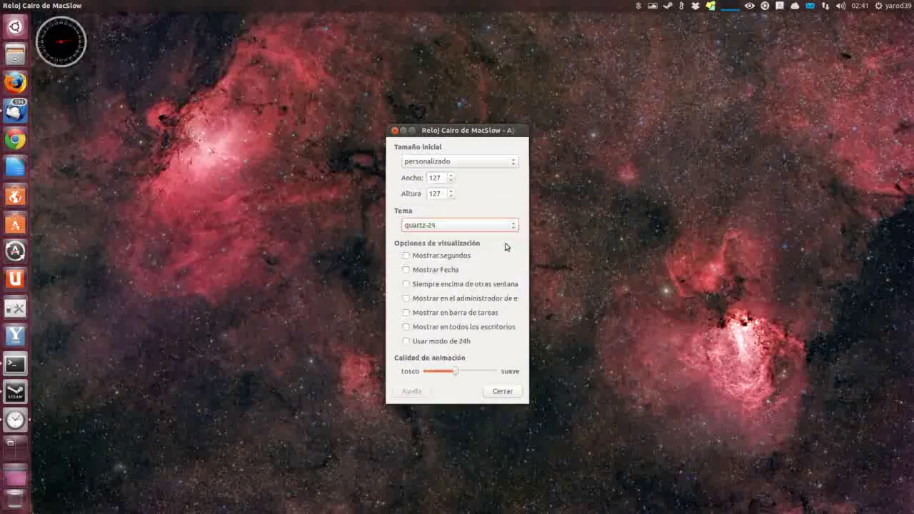
# Step: Try the clock themes simple-24, zen, default-24, fdo and gremlin-24 one after another
pyautogui.click(510, 228)
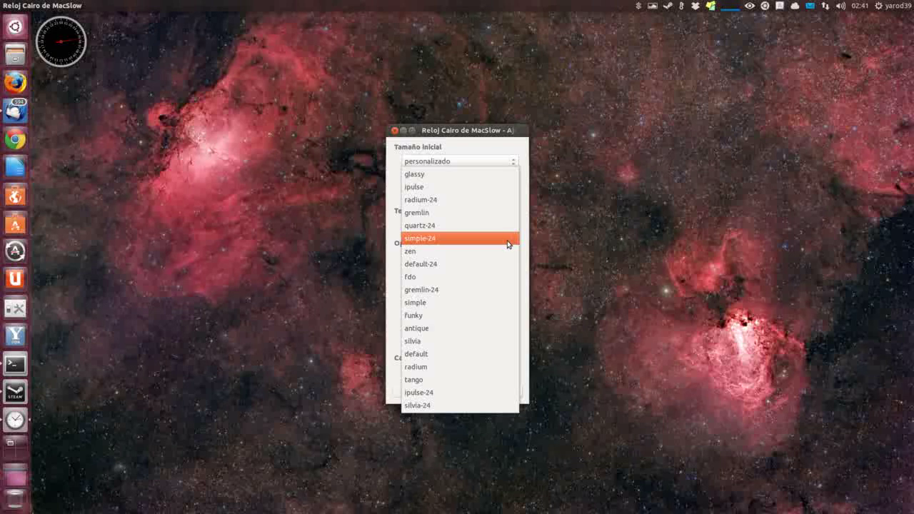
pyautogui.click(507, 245)
pyautogui.click(507, 229)
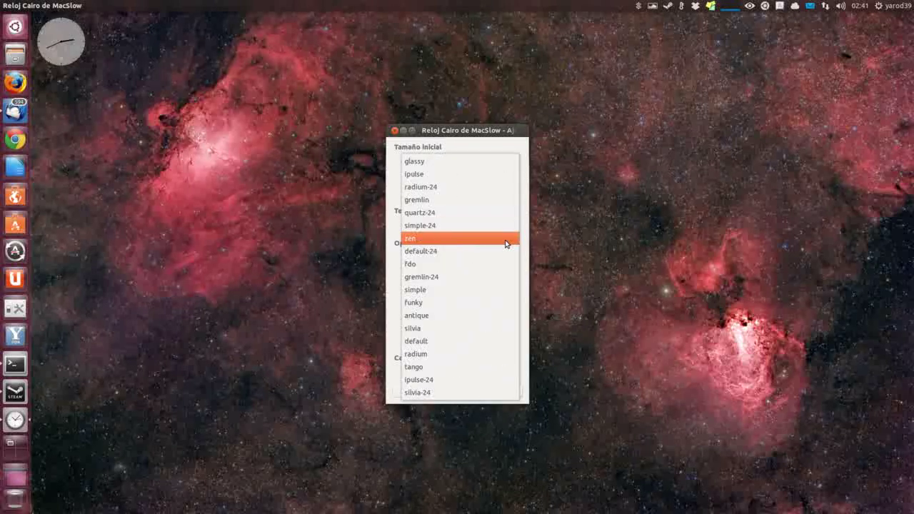
pyautogui.click(505, 243)
pyautogui.click(511, 228)
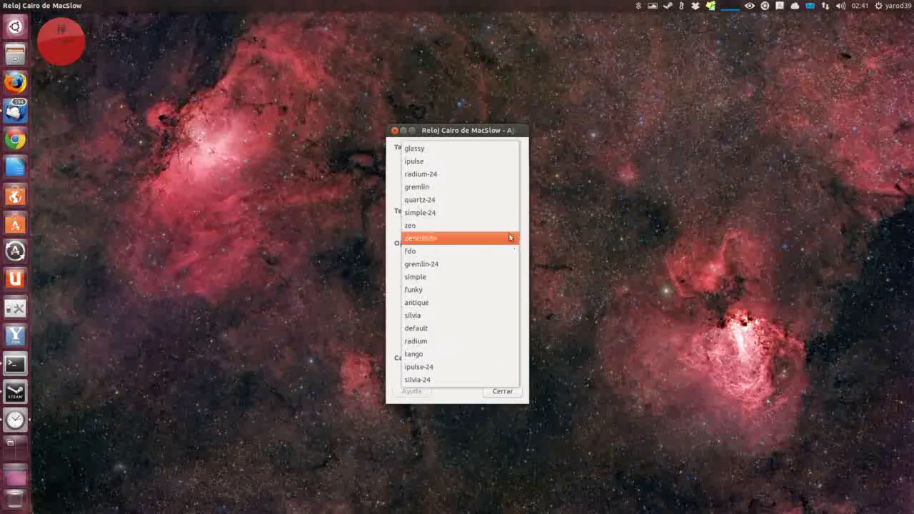
pyautogui.click(509, 238)
pyautogui.click(510, 228)
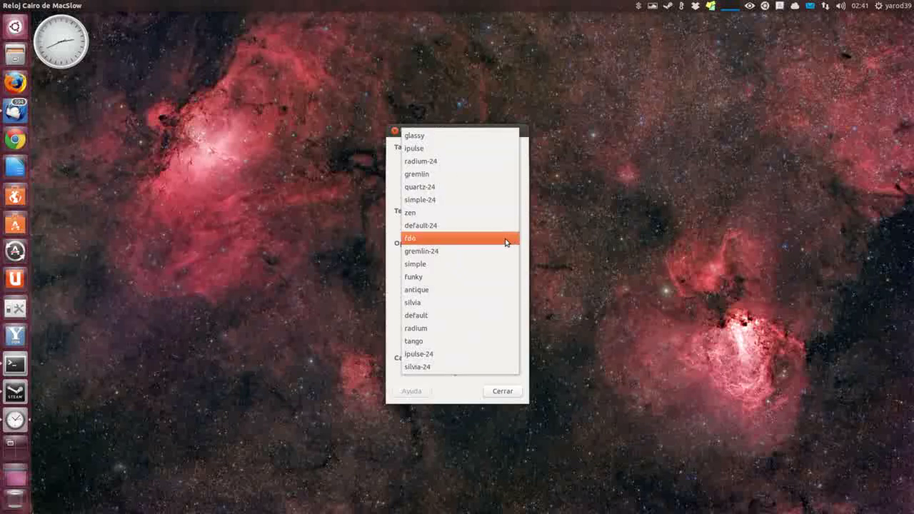
pyautogui.click(505, 241)
pyautogui.click(511, 228)
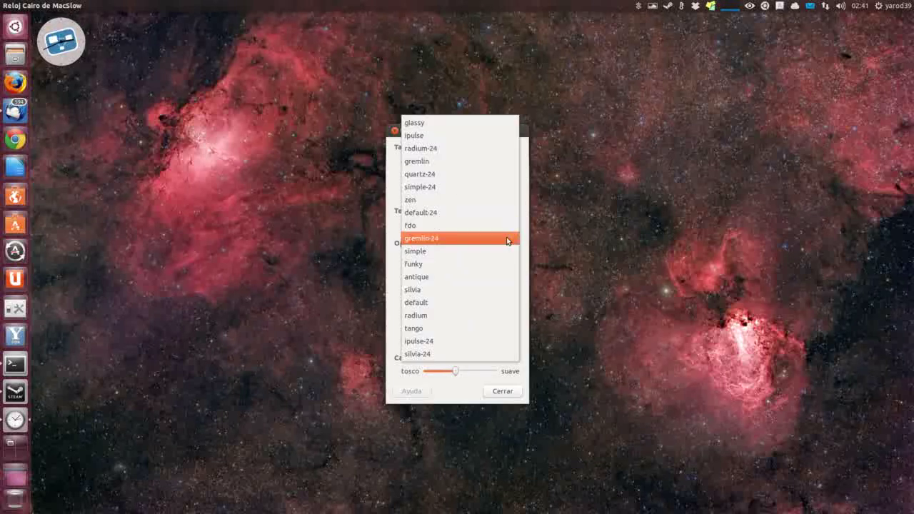
pyautogui.click(507, 239)
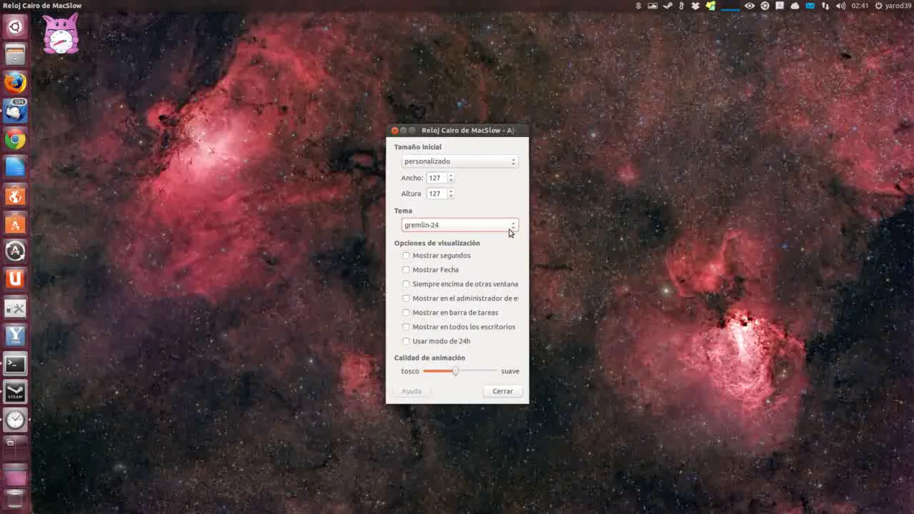
# Step: Try the clock themes simple, funky, antique and silvia one after another
pyautogui.click(511, 228)
pyautogui.click(507, 240)
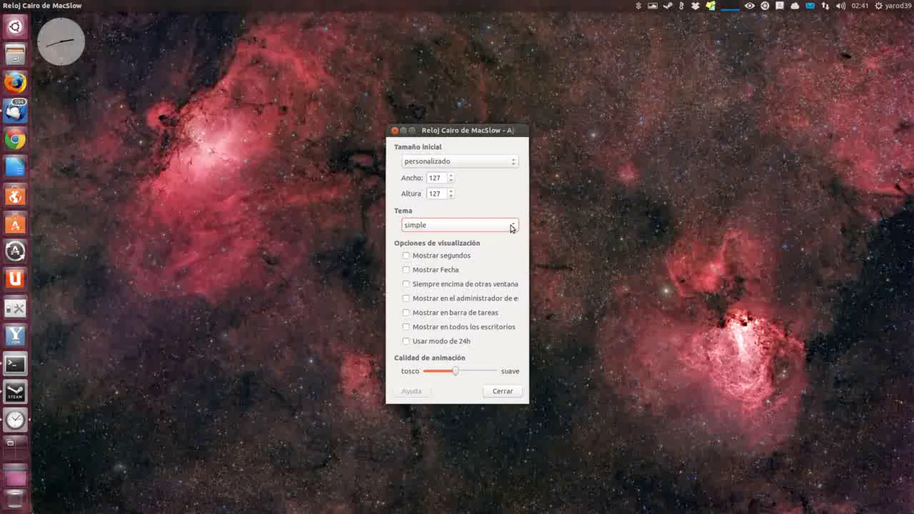
pyautogui.click(508, 236)
pyautogui.click(508, 240)
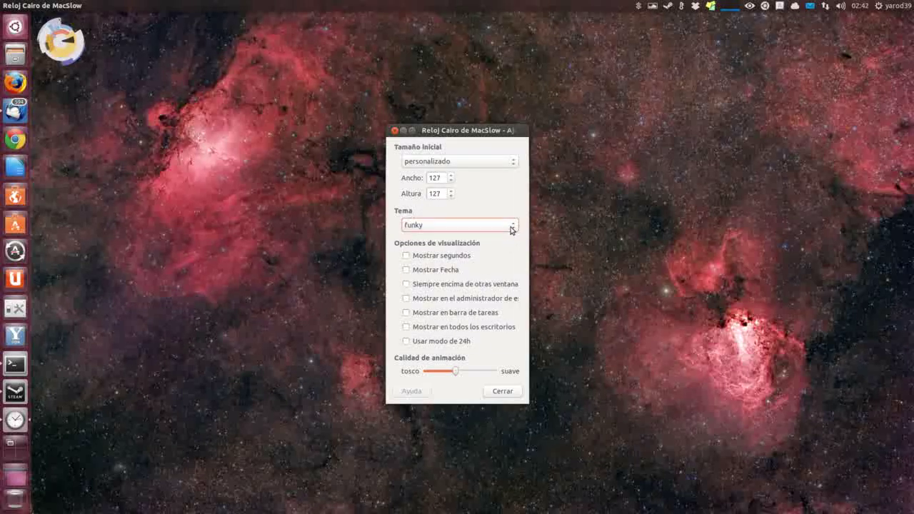
pyautogui.click(512, 227)
pyautogui.click(510, 238)
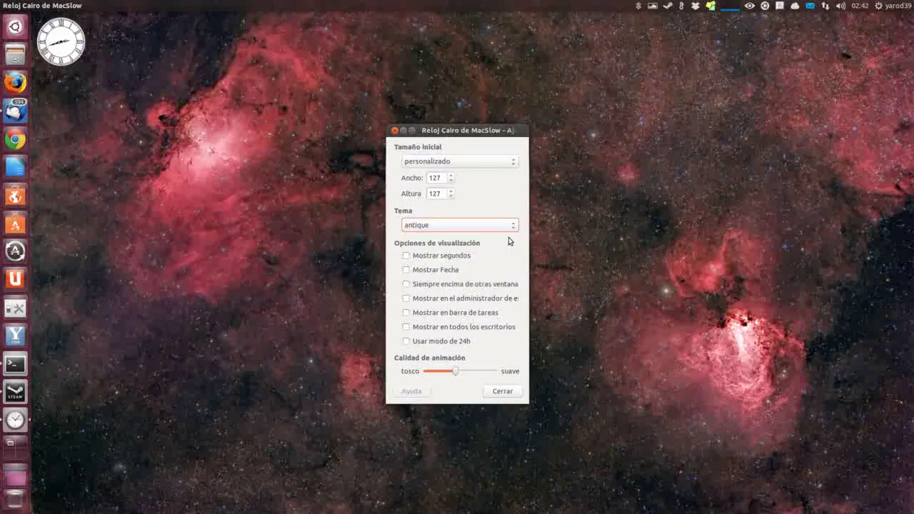
pyautogui.click(512, 227)
pyautogui.click(510, 238)
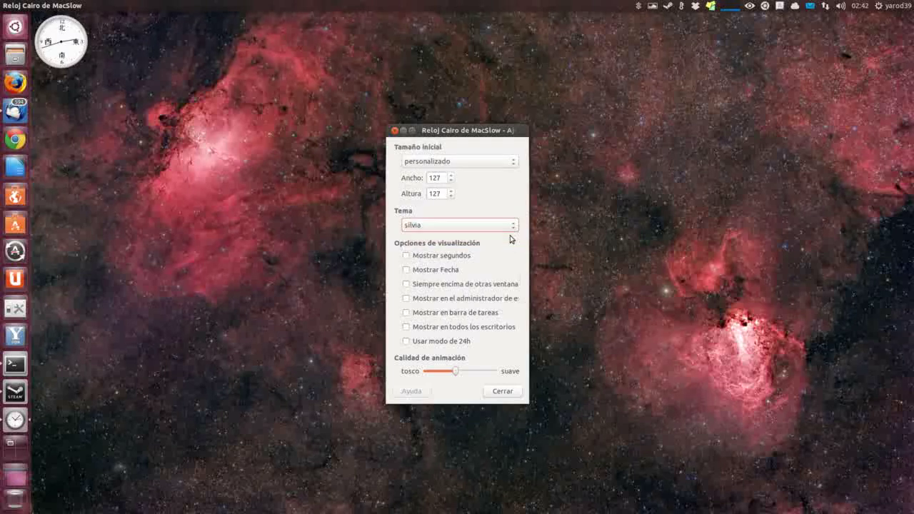
# Step: Try the clock themes default, radium, tango and ipulse-24 one after another
pyautogui.click(513, 227)
pyautogui.click(509, 237)
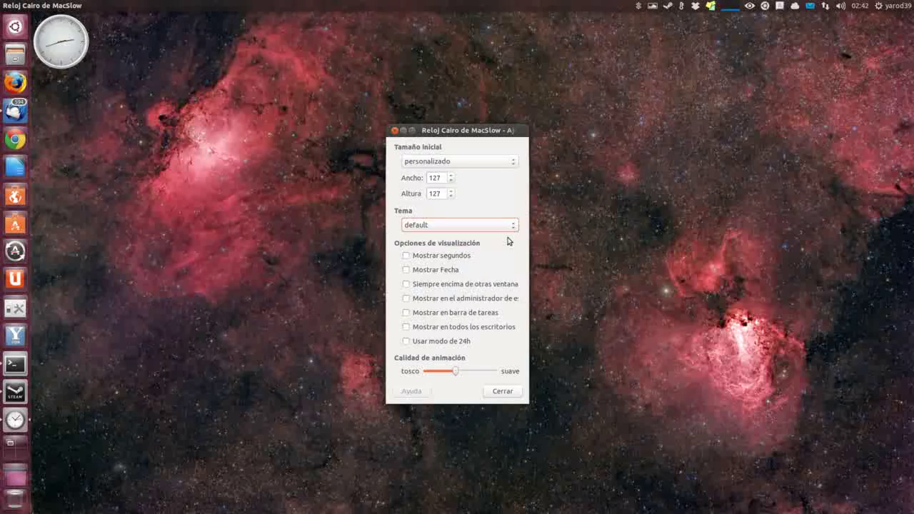
pyautogui.click(513, 227)
pyautogui.click(509, 239)
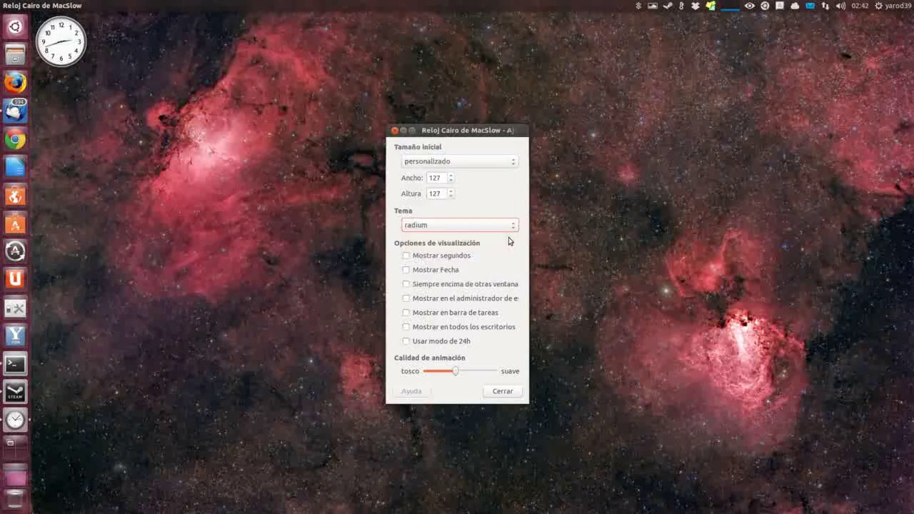
pyautogui.click(511, 228)
pyautogui.click(507, 238)
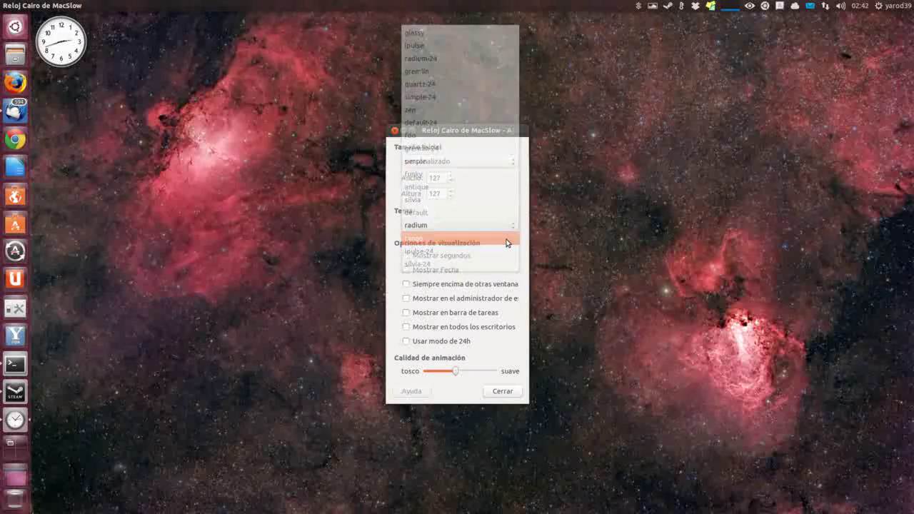
pyautogui.click(511, 228)
pyautogui.click(508, 237)
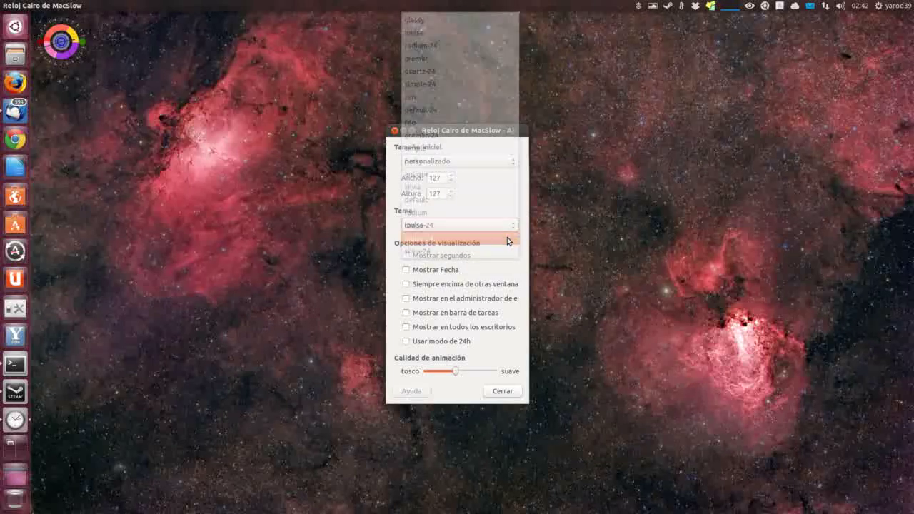
# Step: Set the clock theme to silvia-24 and enable the display of seconds and the date
pyautogui.click(511, 229)
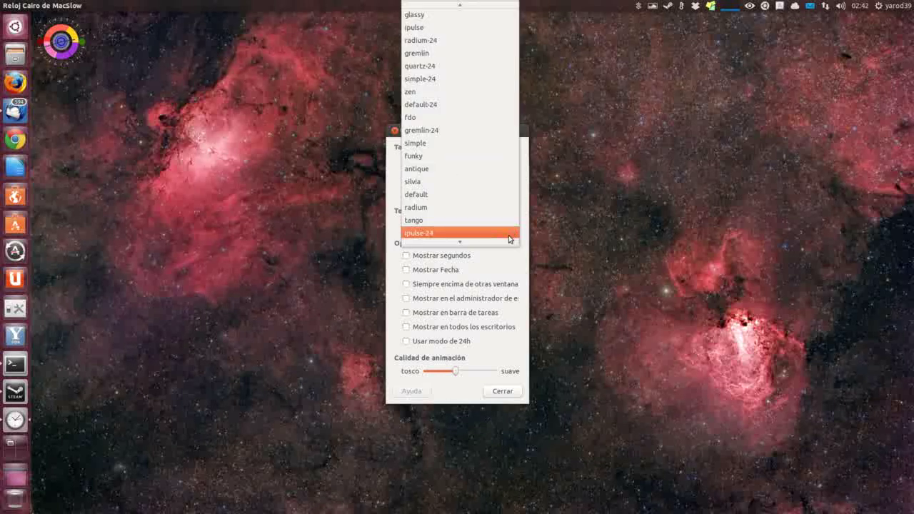
pyautogui.scroll(-1, 509, 239)
pyautogui.click(505, 233)
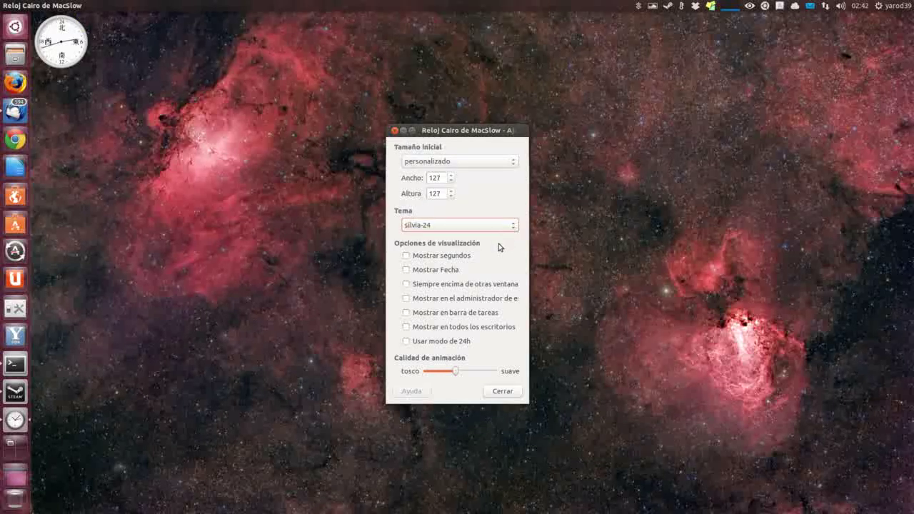
pyautogui.click(459, 256)
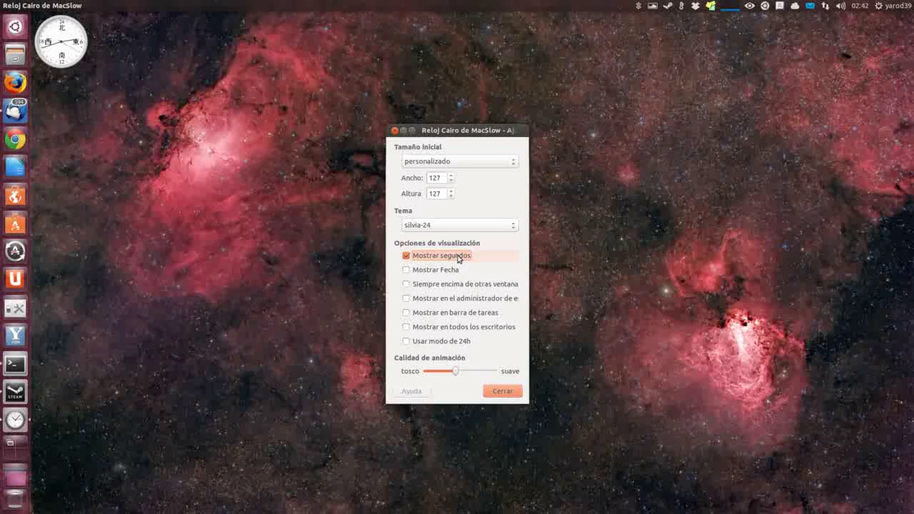
pyautogui.click(460, 270)
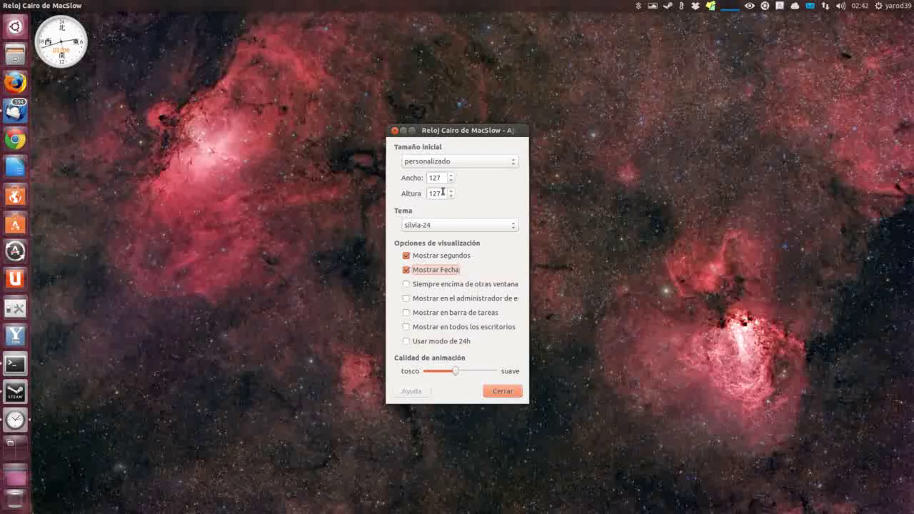
# Step: Close the clock's settings and quit the desktop clock
pyautogui.click(395, 132)
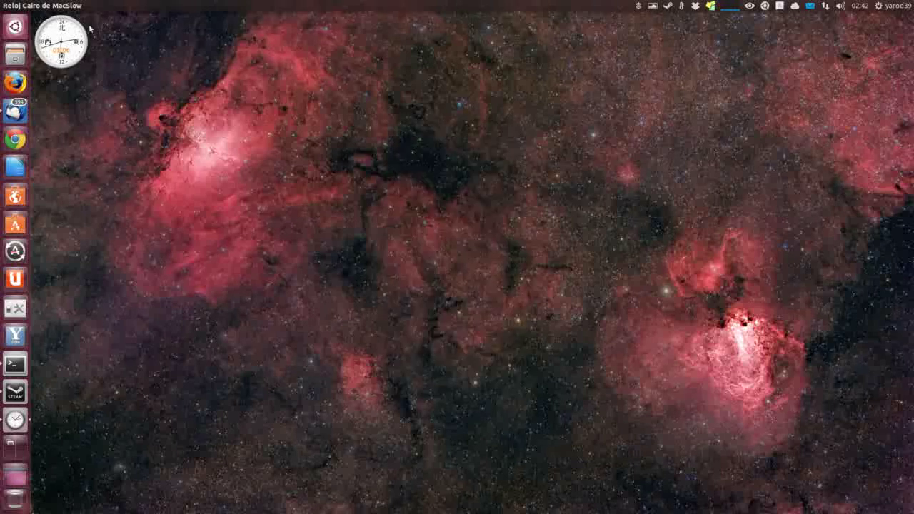
pyautogui.rightClick(74, 42)
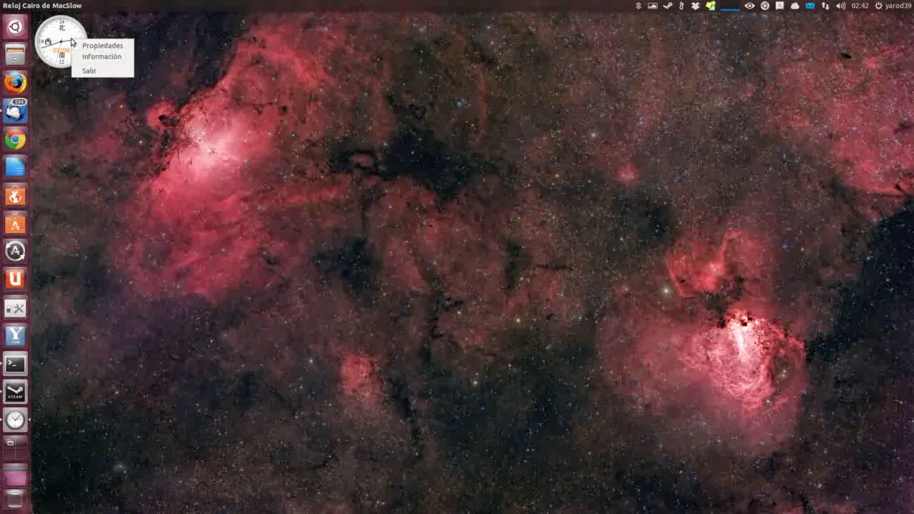
pyautogui.click(90, 71)
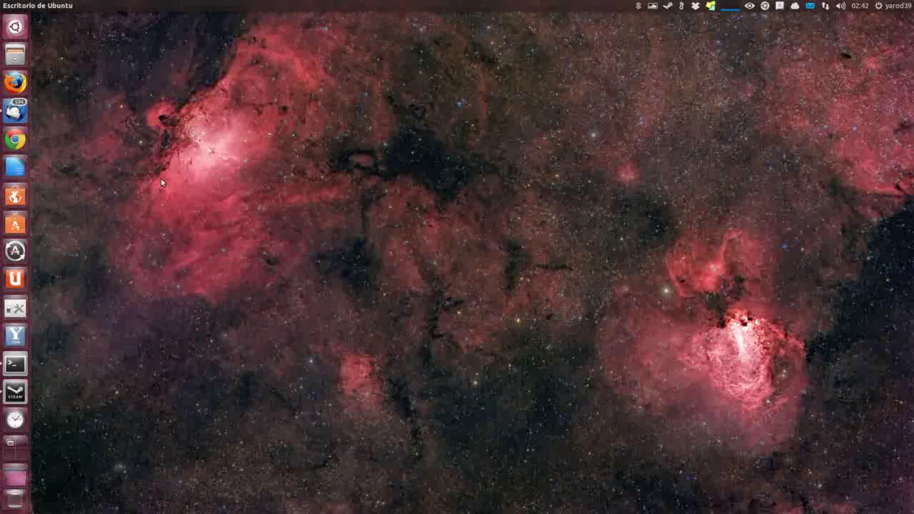
# Step: Switch to Google Chrome, search Google for gnome-look and open the GNOME-Look.org site
pyautogui.click(15, 139)
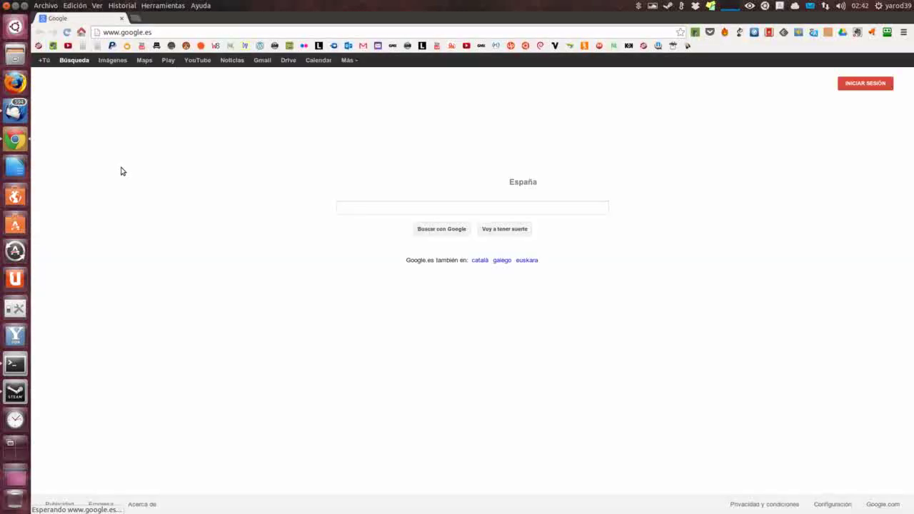
pyautogui.write('g')
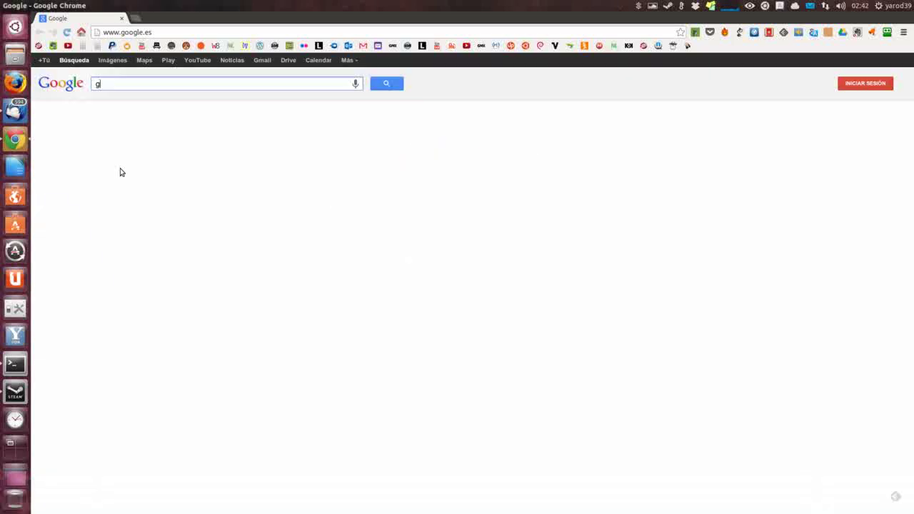
pyautogui.write('nome-look')
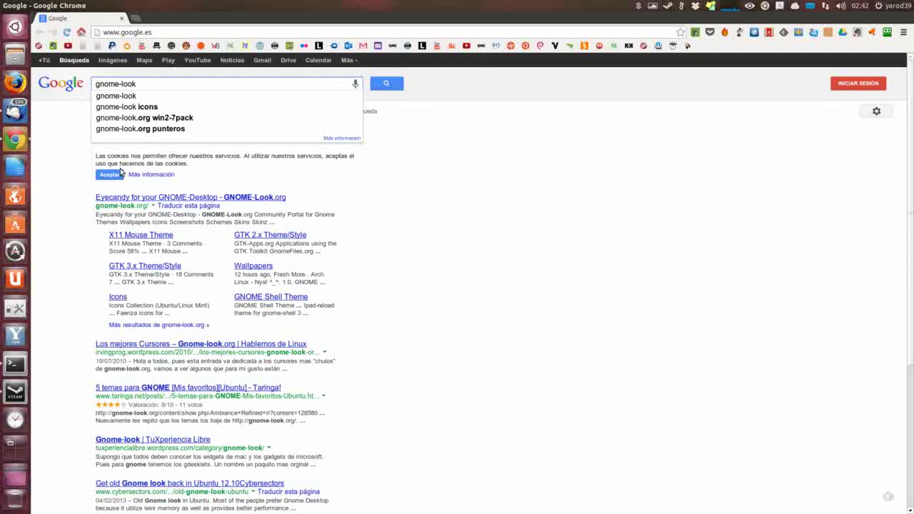
pyautogui.press('Return')
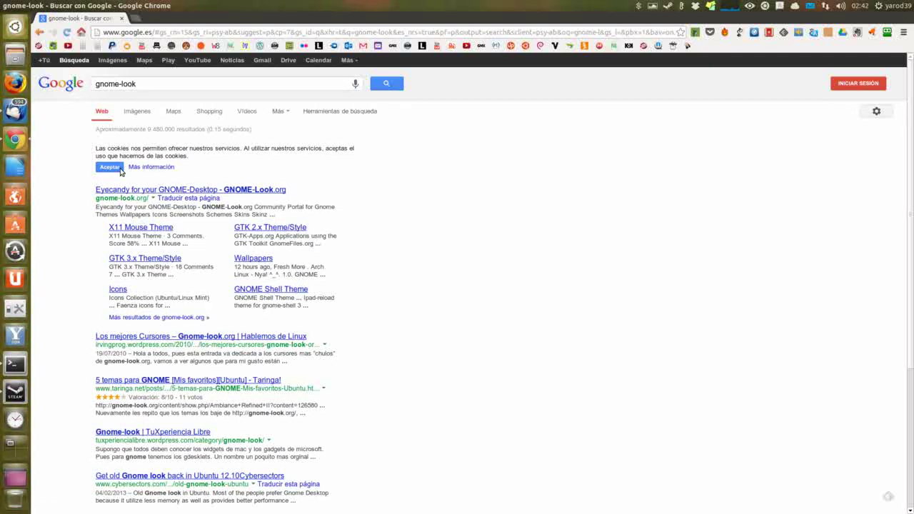
pyautogui.click(147, 192)
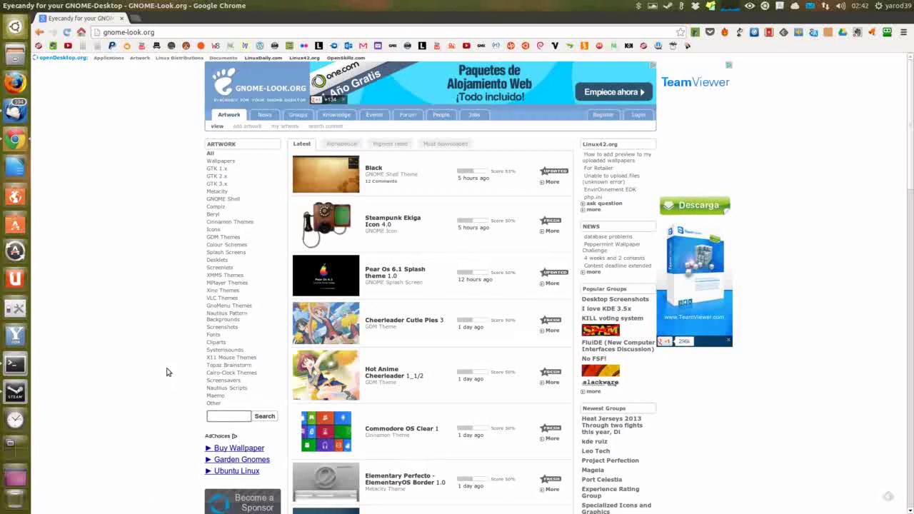
# Step: Search GNOME-Look.org for "cairo clock"
pyautogui.write('ca')
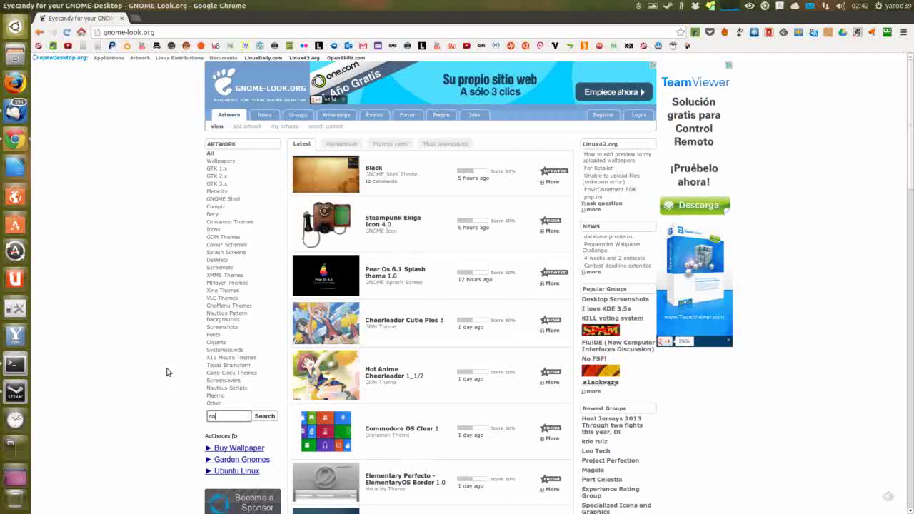
pyautogui.write('iro clo')
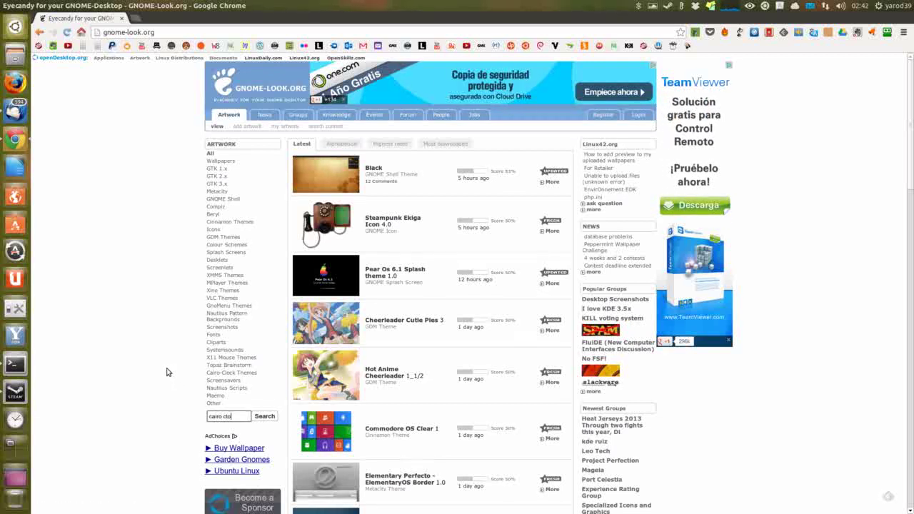
pyautogui.write('ck')
pyautogui.press('Return')
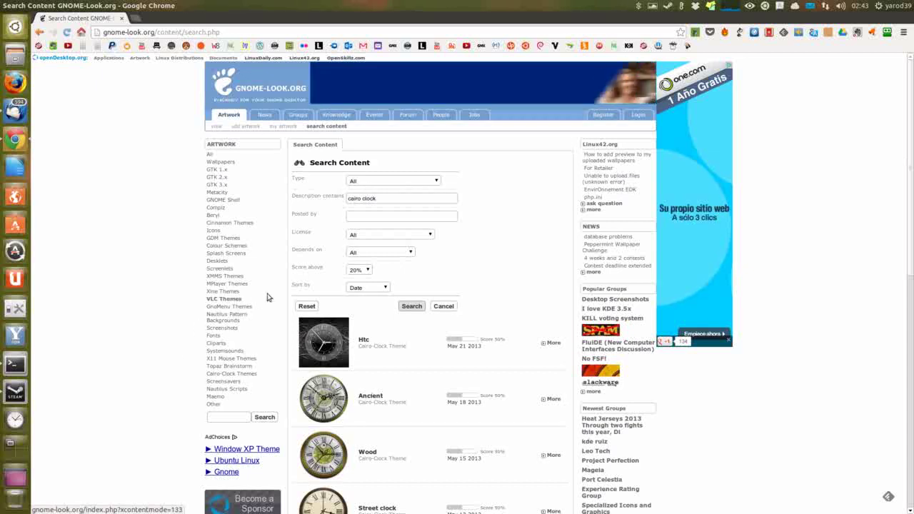
# Step: Look through the first three pages of "cairo clock" search results for a clock theme
pyautogui.scroll(-2, 387, 309)
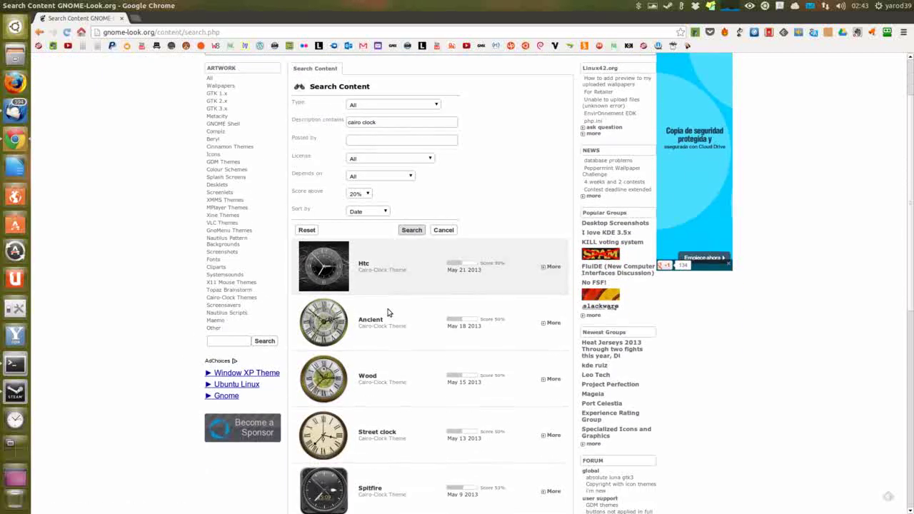
pyautogui.scroll(-4, 387, 311)
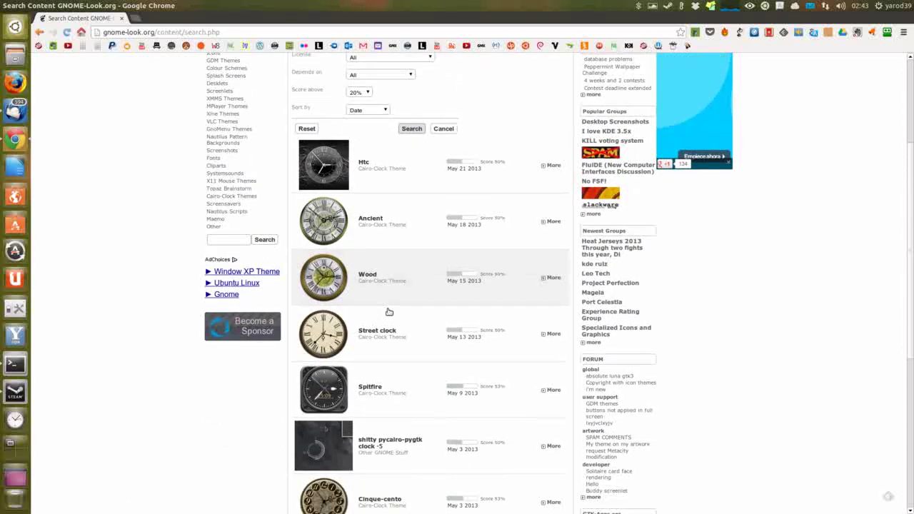
pyautogui.scroll(-4, 387, 312)
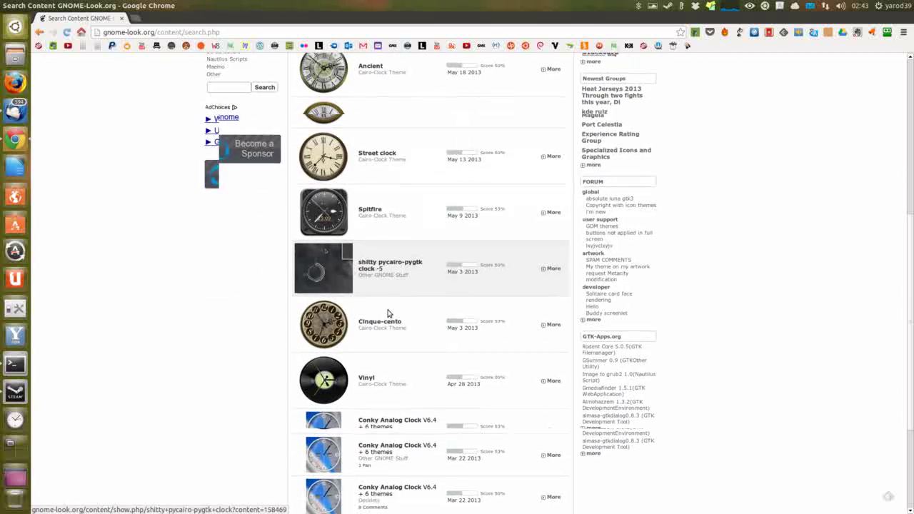
pyautogui.scroll(-3, 387, 314)
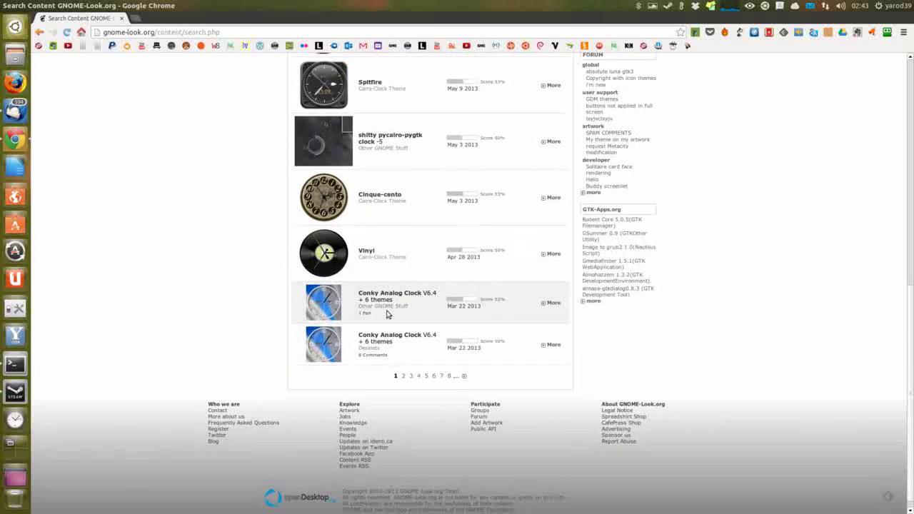
pyautogui.click(464, 379)
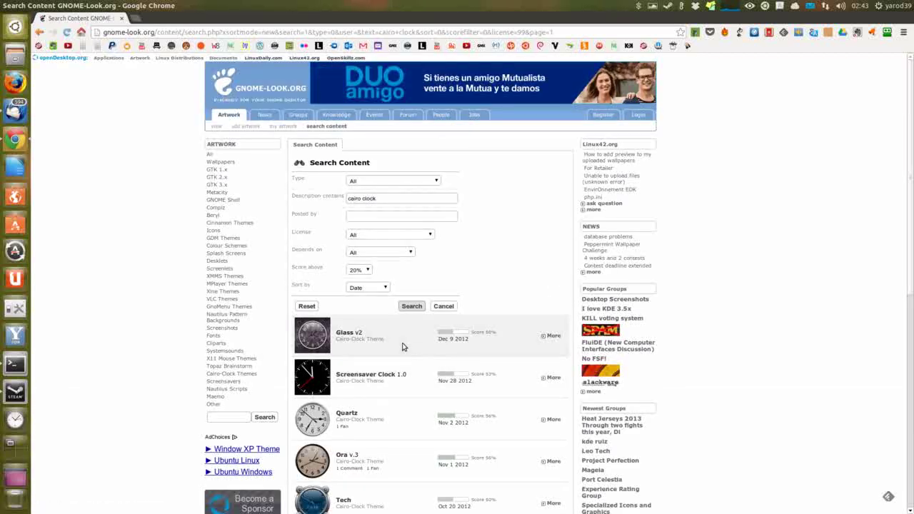
pyautogui.scroll(-6, 400, 346)
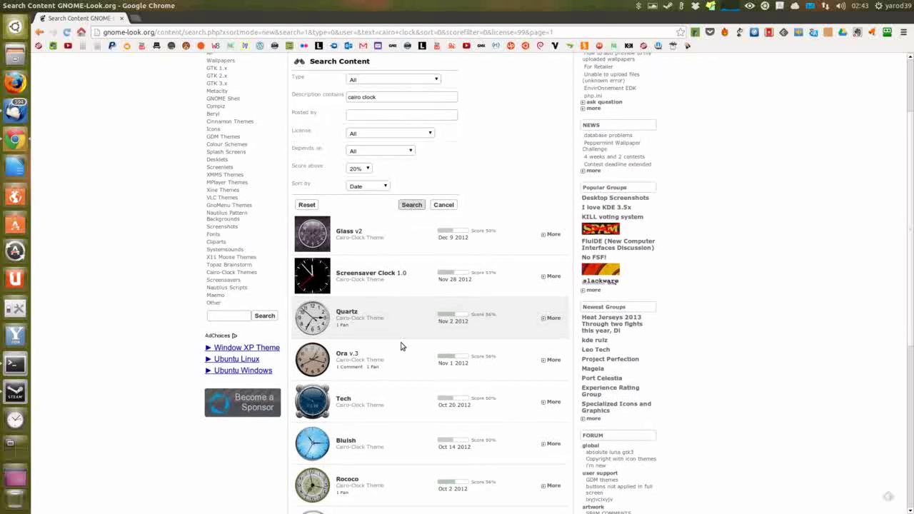
pyautogui.scroll(-2, 400, 346)
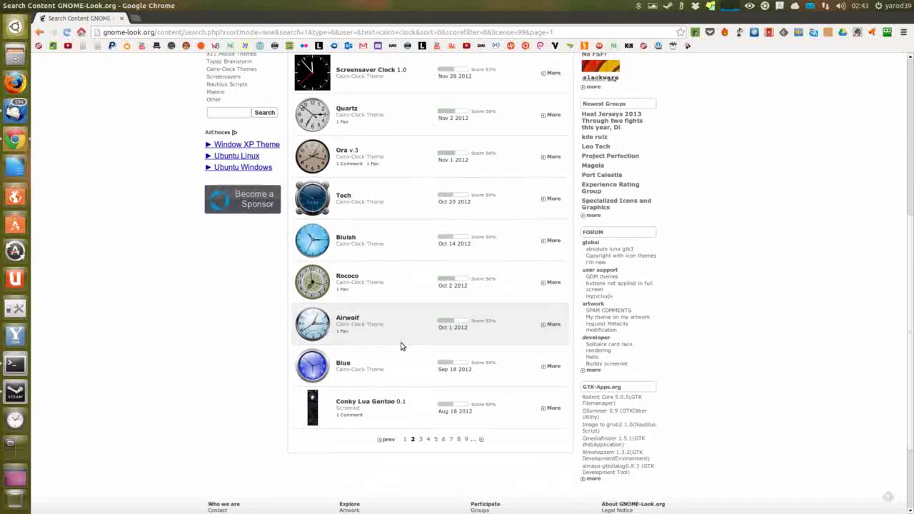
pyautogui.scroll(-2, 400, 346)
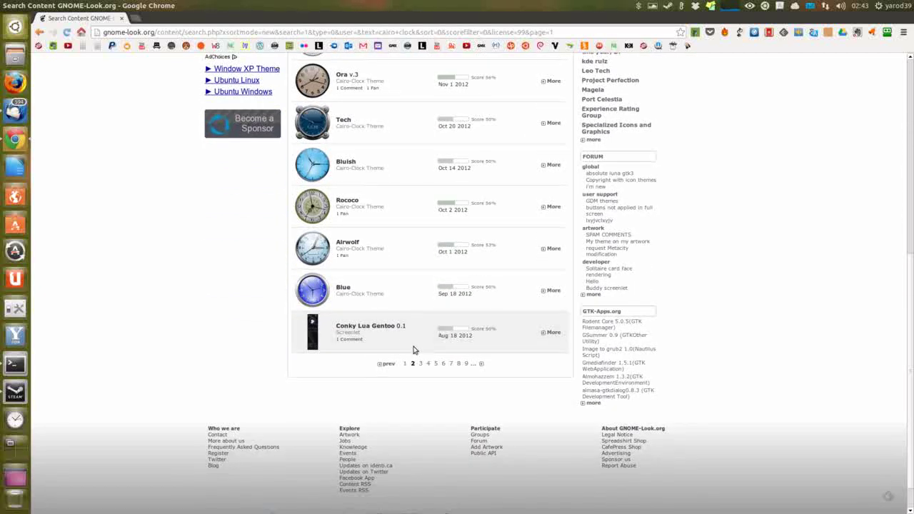
pyautogui.click(482, 365)
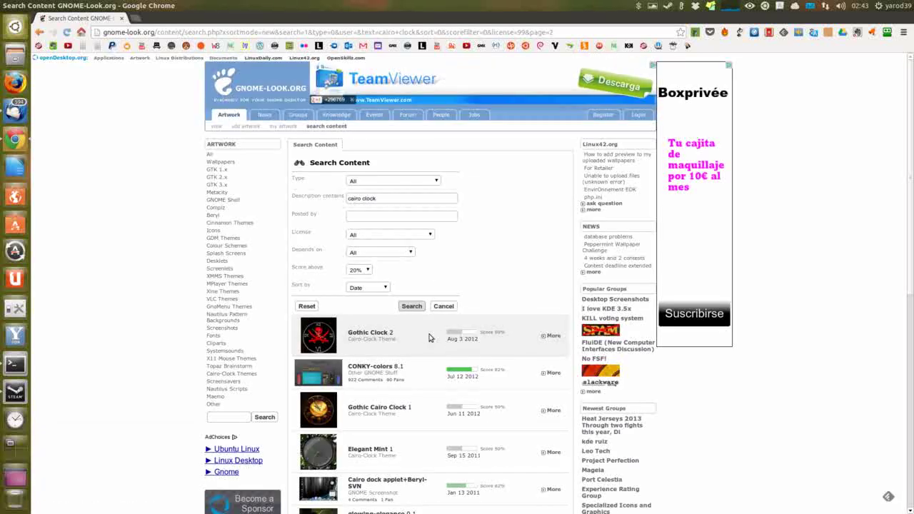
pyautogui.scroll(-4, 429, 337)
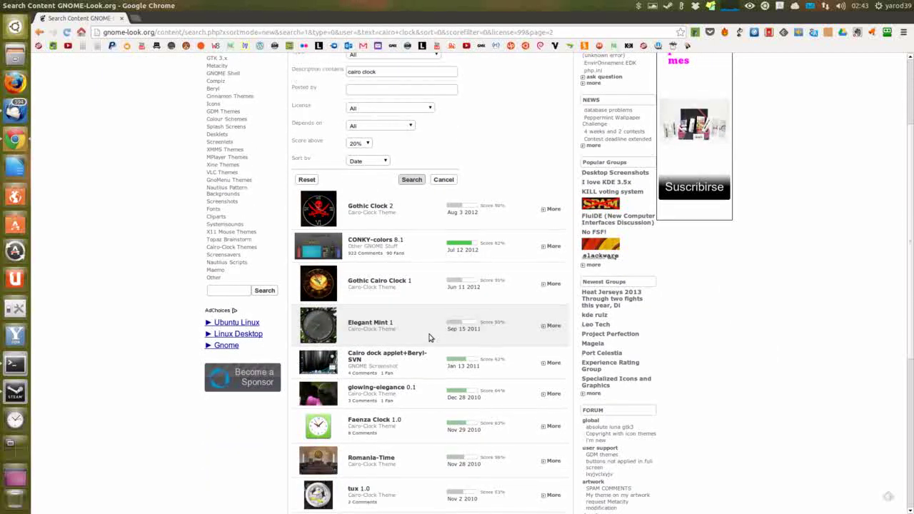
pyautogui.scroll(-3, 422, 338)
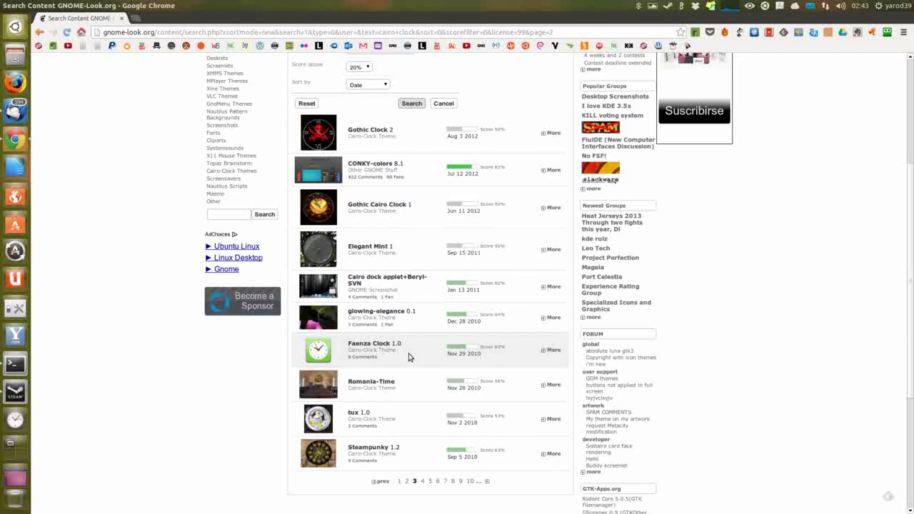
# Step: Download the Faenza Clock 1.0 theme and save its tar.bz2 archive in the Descargas folder
pyautogui.click(545, 353)
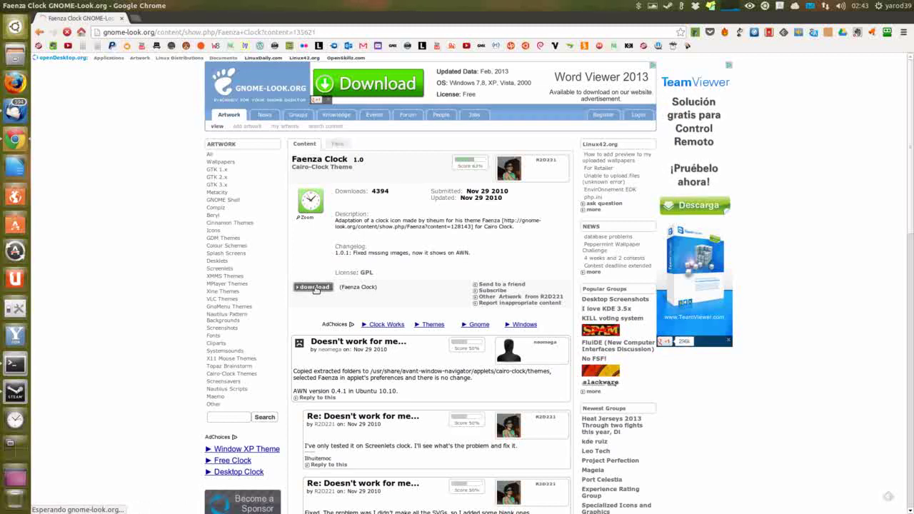
pyautogui.click(314, 286)
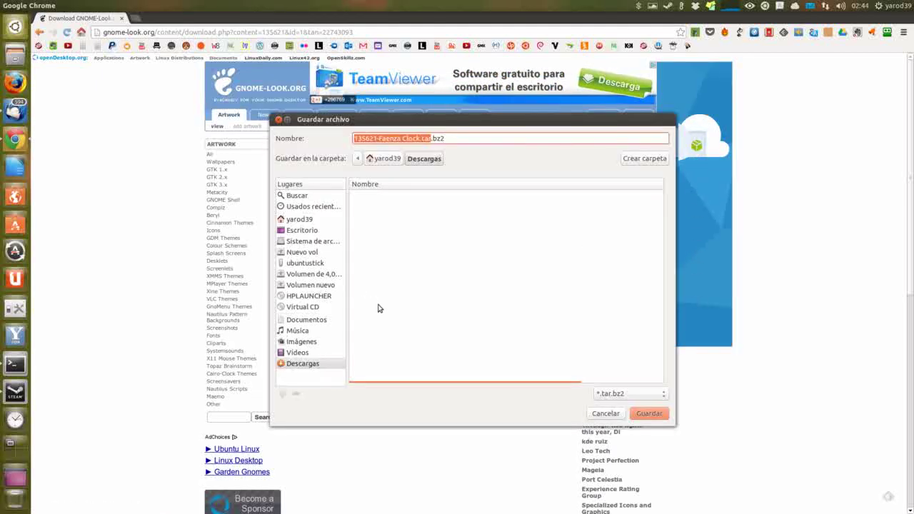
pyautogui.click(646, 416)
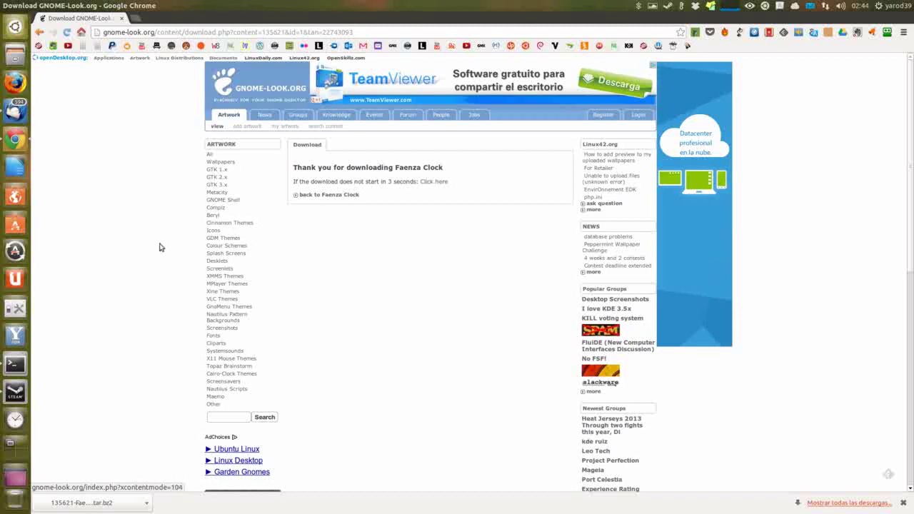
# Step: Show the downloaded Faenza Clock archive in its folder and close the browser page
pyautogui.rightClick(85, 504)
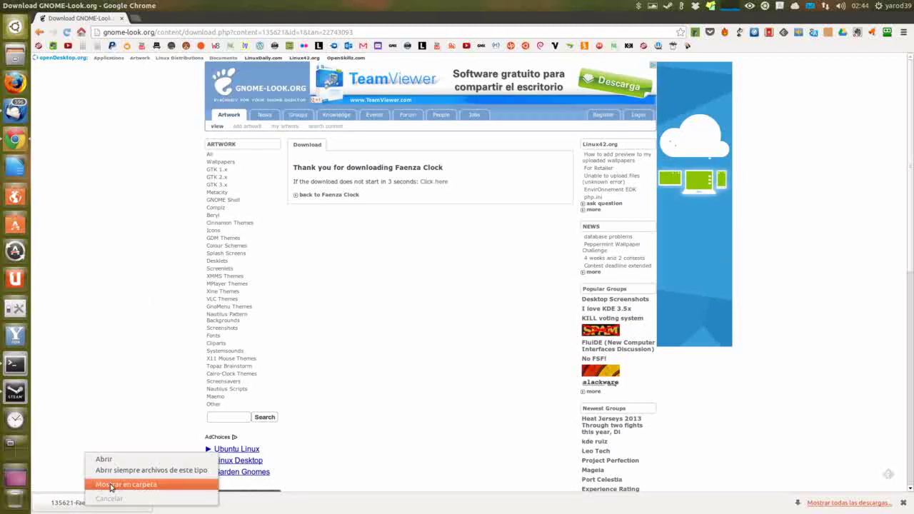
pyautogui.click(110, 485)
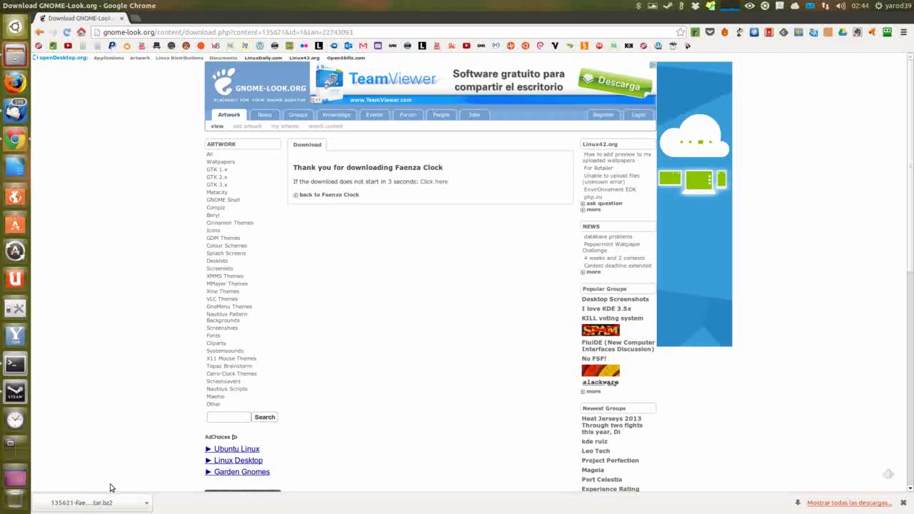
pyautogui.click(16, 55)
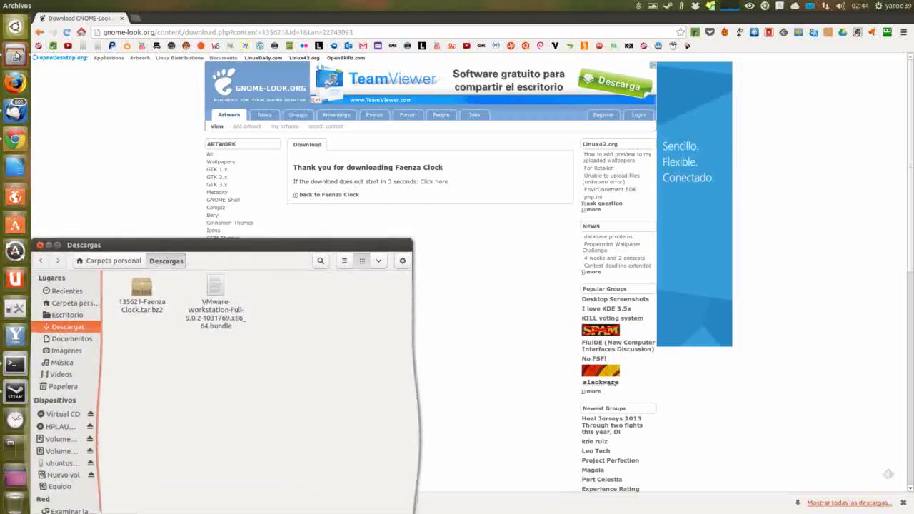
pyautogui.click(121, 18)
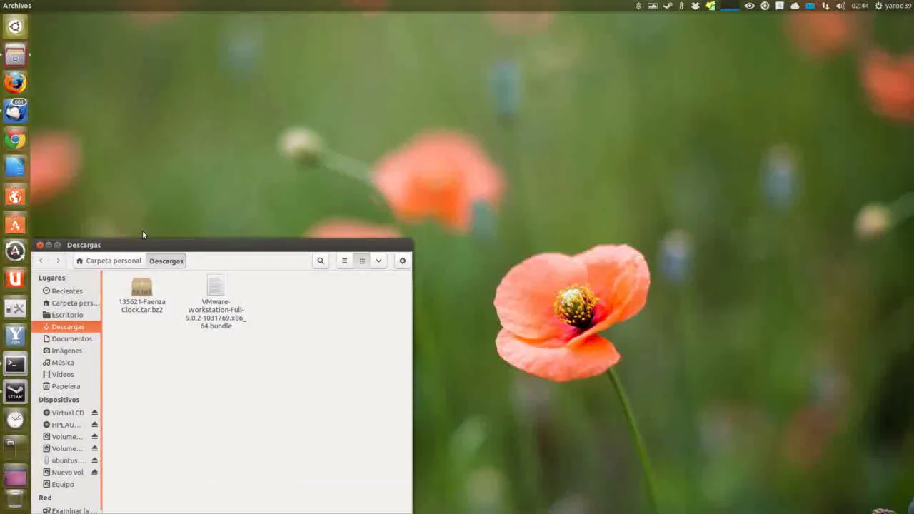
# Step: Extract the 135621-Faenza Clock.tar.bz2 archive into the Descargas folder
pyautogui.rightClick(143, 291)
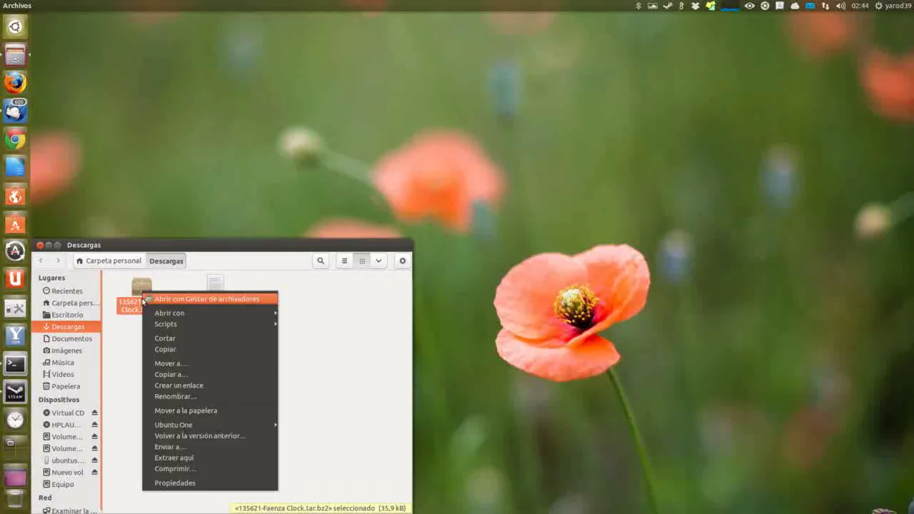
pyautogui.click(166, 459)
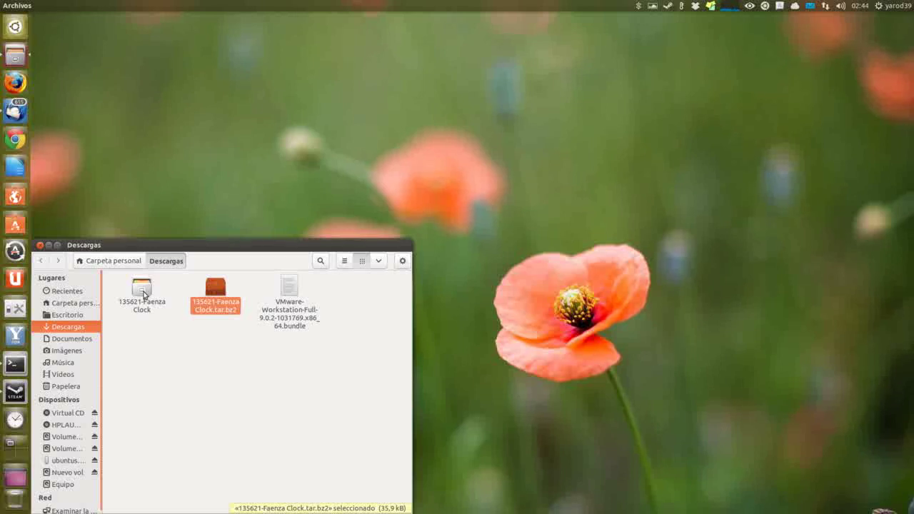
pyautogui.rightClick(75, 328)
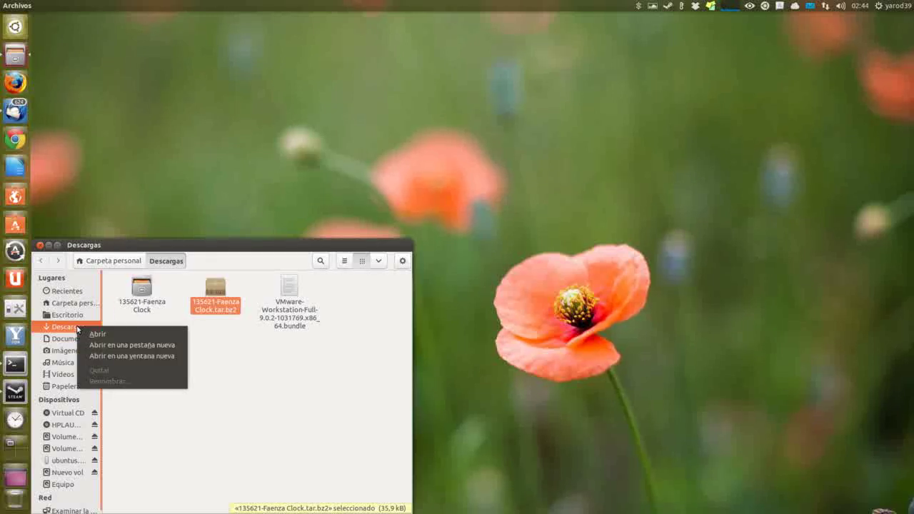
pyautogui.click(140, 292)
# Step: Run the sudonautilus.sh script on the extracted Faenza Clock folder and close the original Descargas window
pyautogui.rightClick(142, 294)
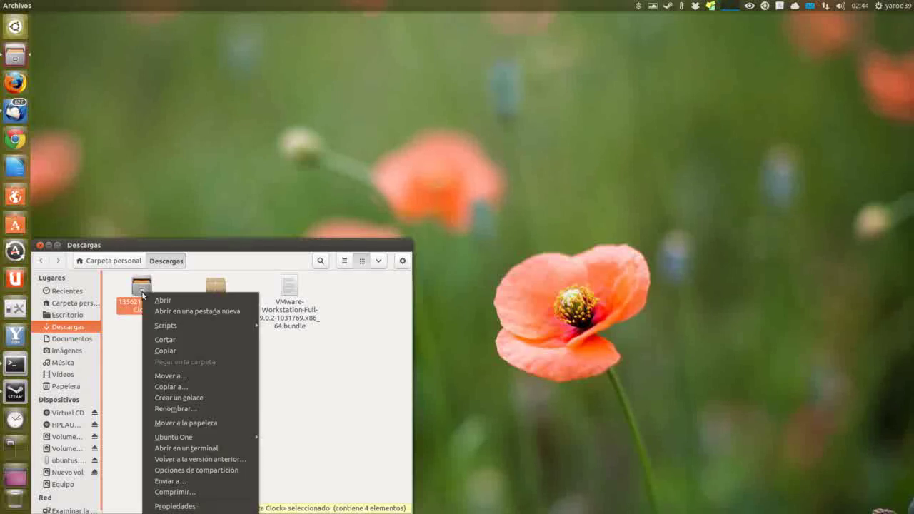
pyautogui.moveTo(205, 328)
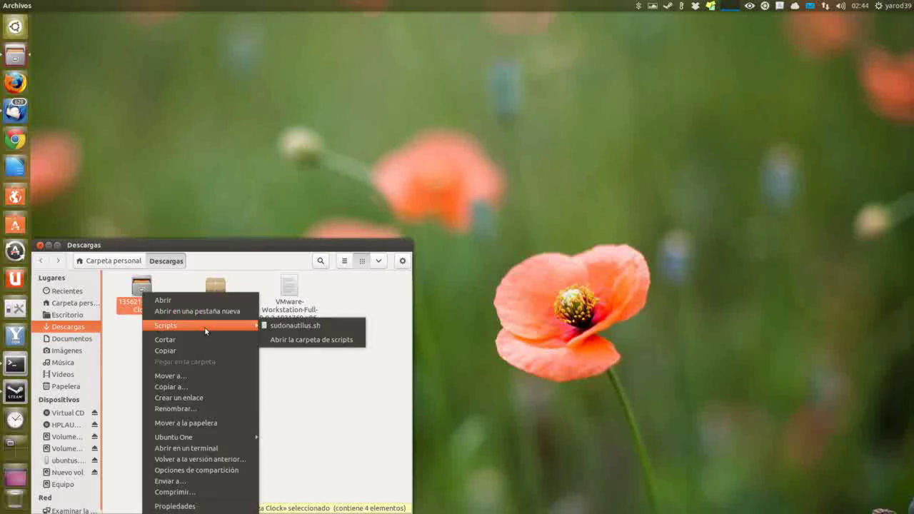
pyautogui.click(305, 327)
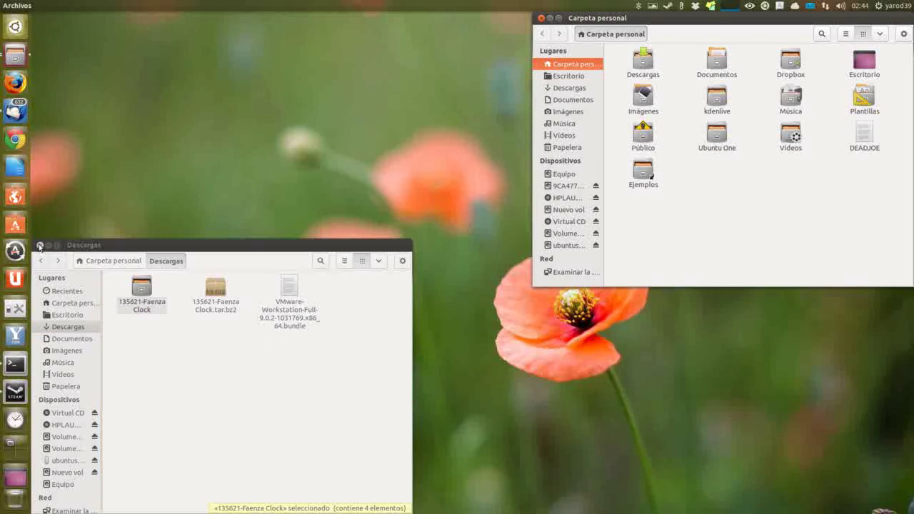
pyautogui.click(40, 245)
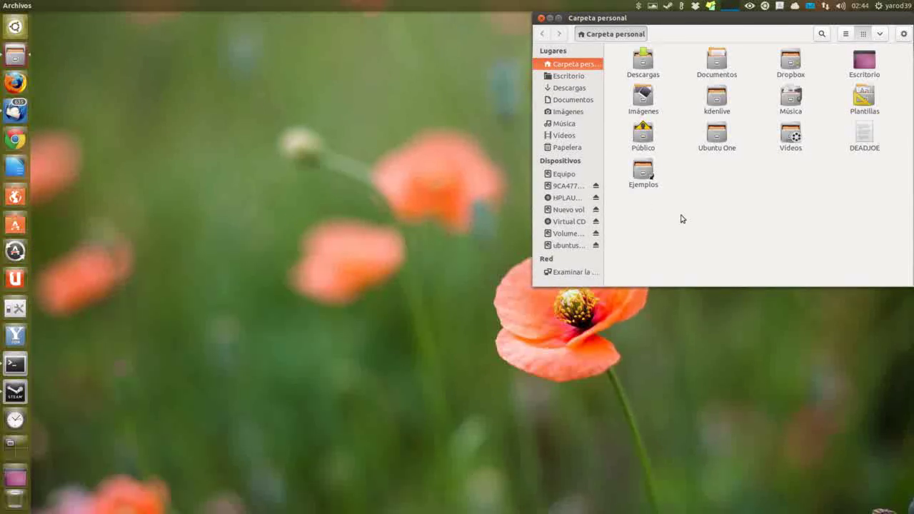
# Step: Copy the 135621-Faenza Clock folder from Descargas in the file manager window opened by the script
pyautogui.doubleClick(642, 65)
pyautogui.rightClick(642, 66)
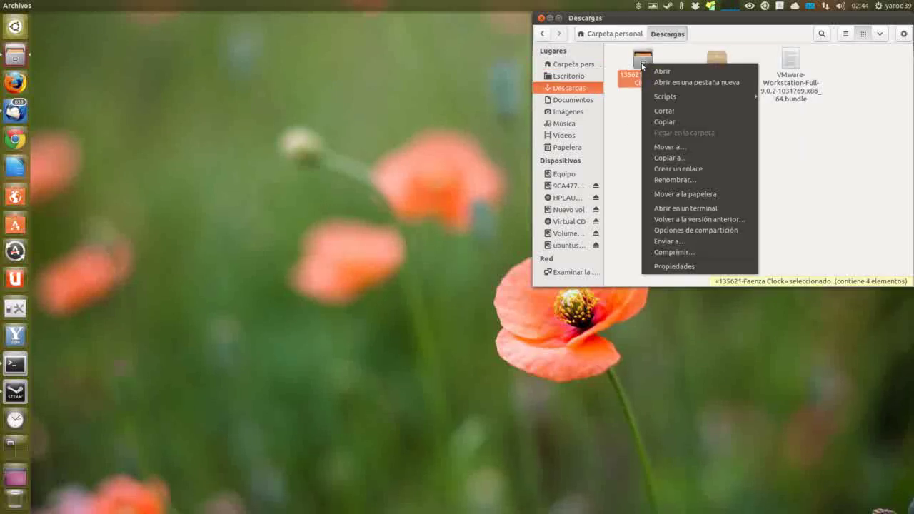
pyautogui.click(666, 122)
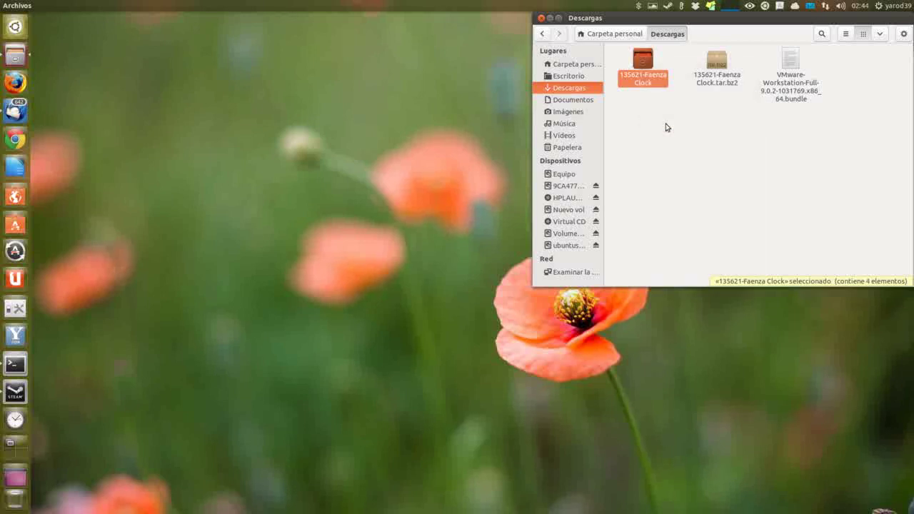
# Step: Paste the copied 135621-Faenza Clock folder into /usr/share/cairo-clock/themes
pyautogui.click(571, 177)
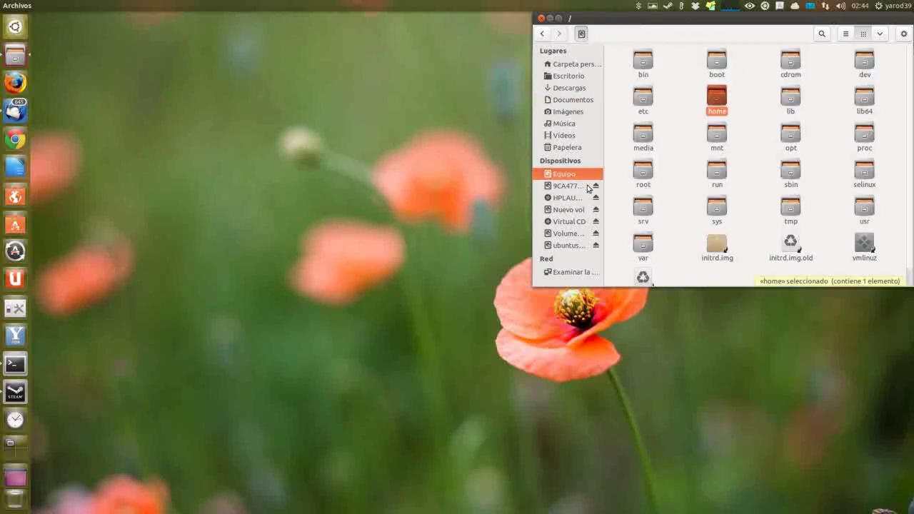
pyautogui.doubleClick(862, 211)
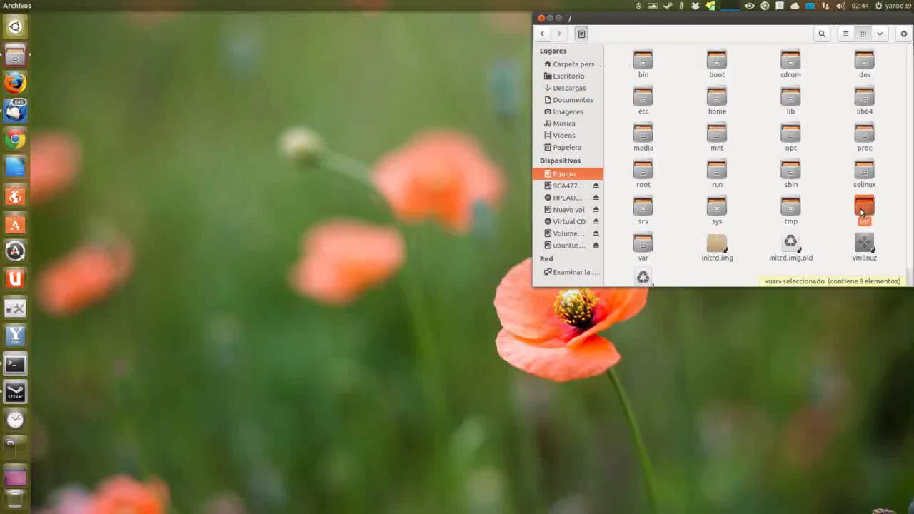
pyautogui.doubleClick(791, 100)
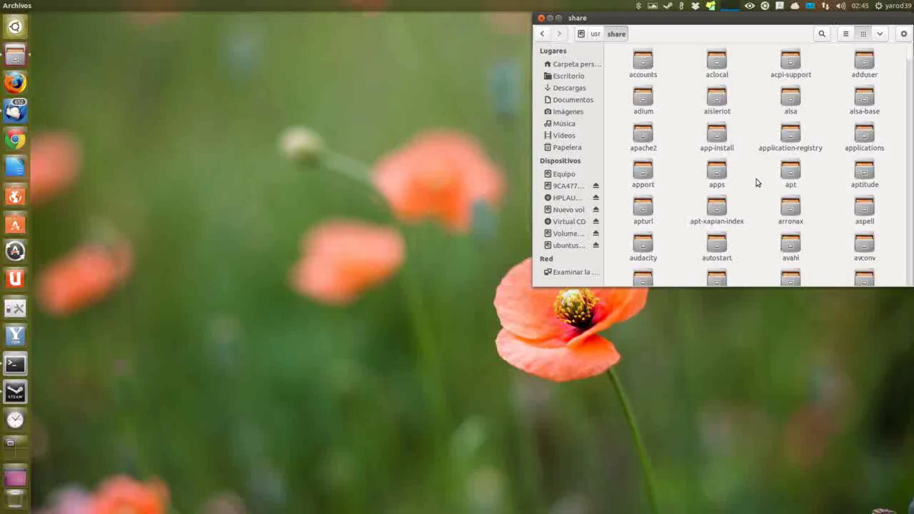
pyautogui.scroll(-2, 758, 184)
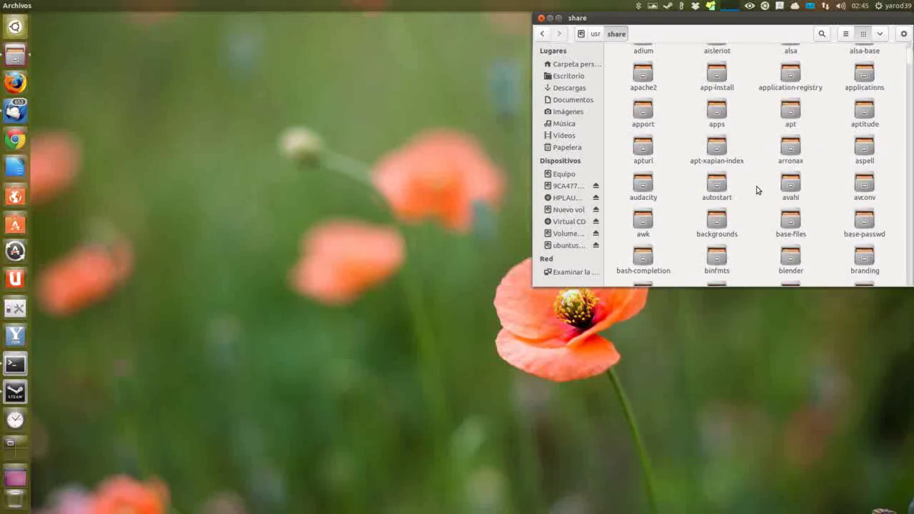
pyautogui.scroll(-2, 758, 190)
pyautogui.scroll(-2, 758, 190)
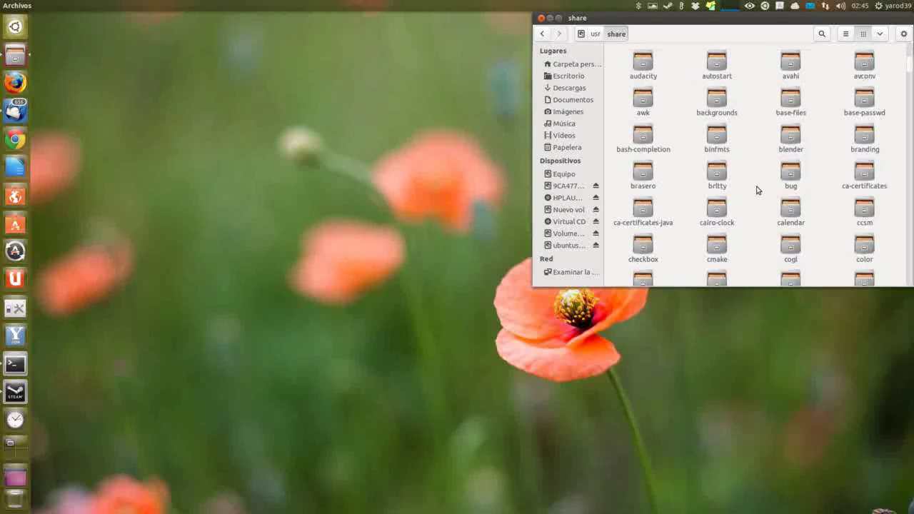
pyautogui.doubleClick(716, 210)
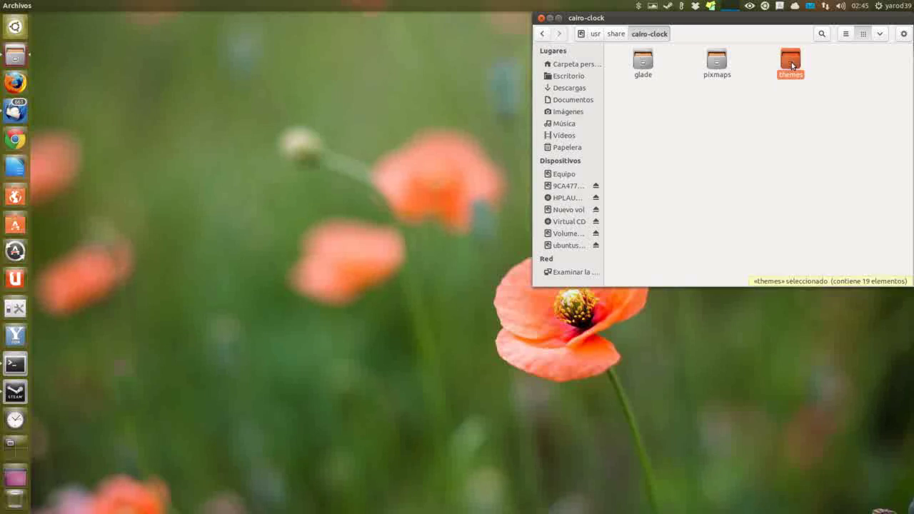
pyautogui.doubleClick(791, 62)
pyautogui.rightClick(824, 211)
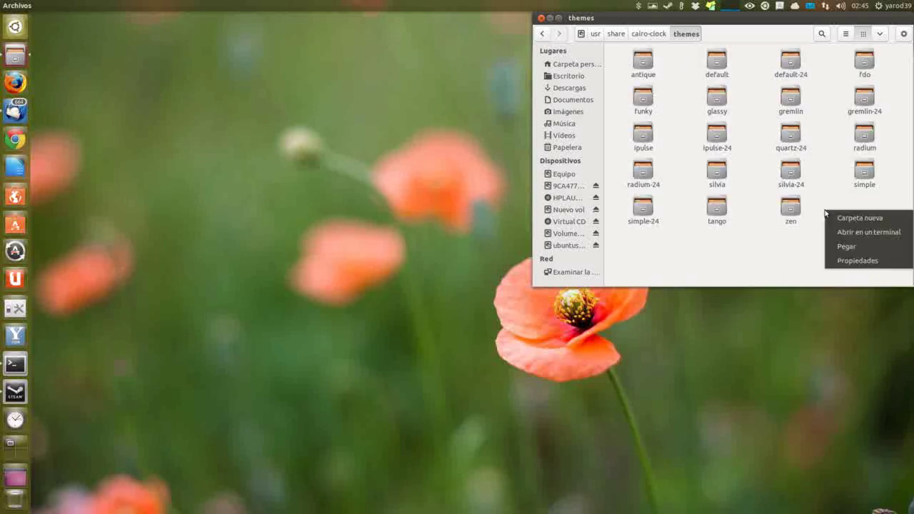
pyautogui.click(847, 247)
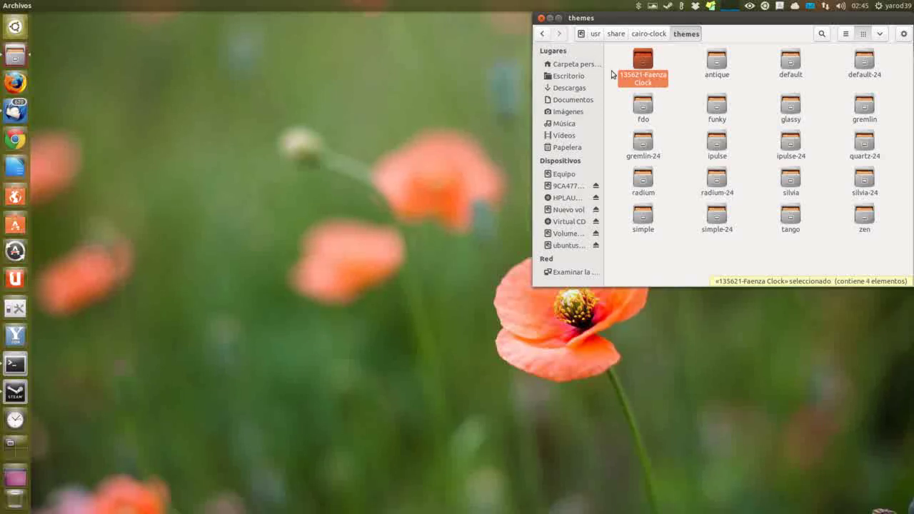
# Step: Rename the pasted 135621-Faenza Clock folder as Faenza Clock and close the file manager window
pyautogui.rightClick(634, 80)
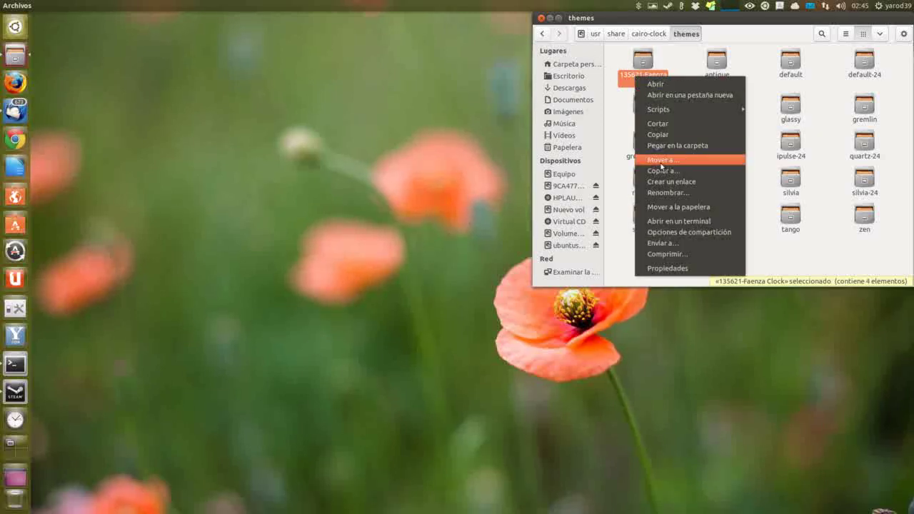
pyautogui.click(668, 197)
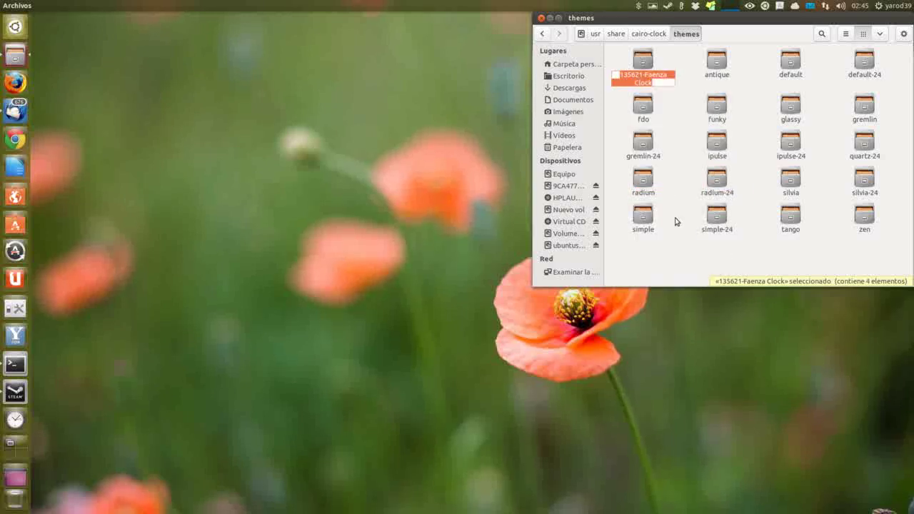
pyautogui.press('End')
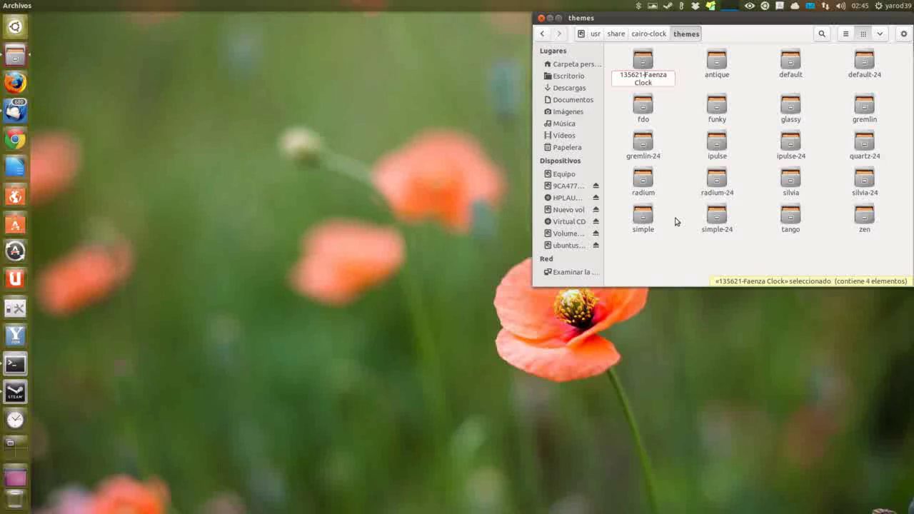
pyautogui.press('BackSpace')
pyautogui.press('BackSpace')
pyautogui.press('BackSpace')
pyautogui.press('BackSpace')
pyautogui.press('BackSpace')
pyautogui.press('BackSpace')
pyautogui.press('BackSpace')
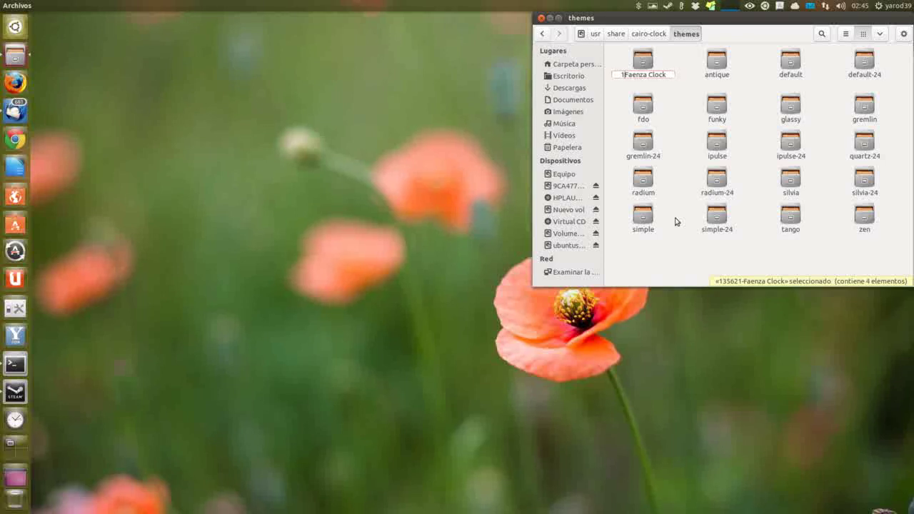
pyautogui.press('Return')
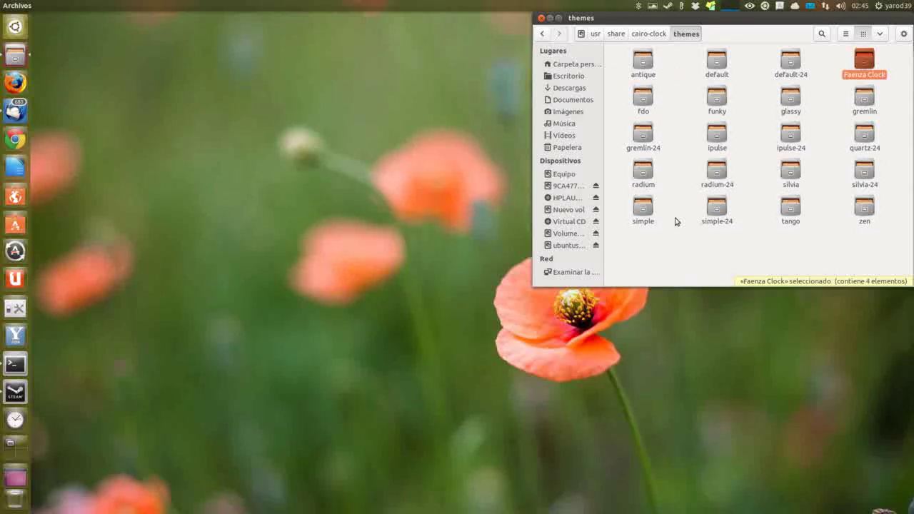
pyautogui.click(541, 18)
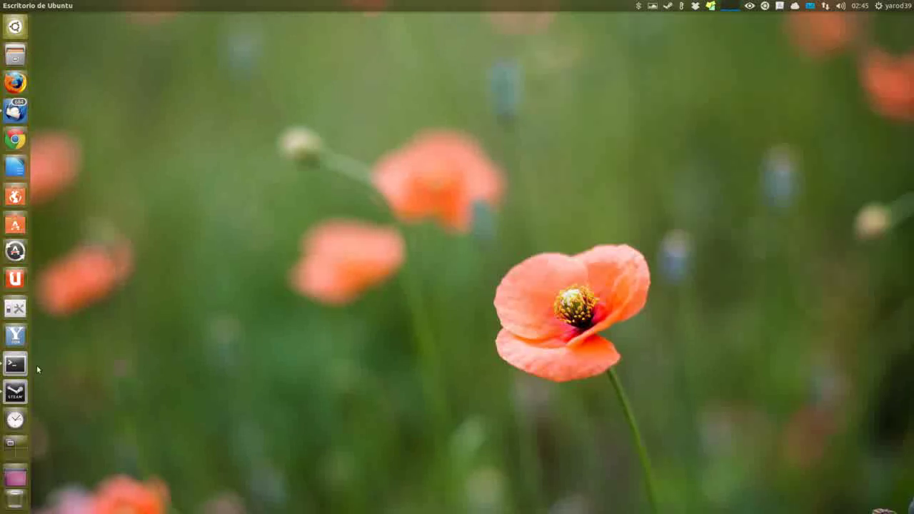
# Step: Launch the Cairo clock, try to apply the Faenza Clock theme in its properties, and choose to reopen the application
pyautogui.click(15, 420)
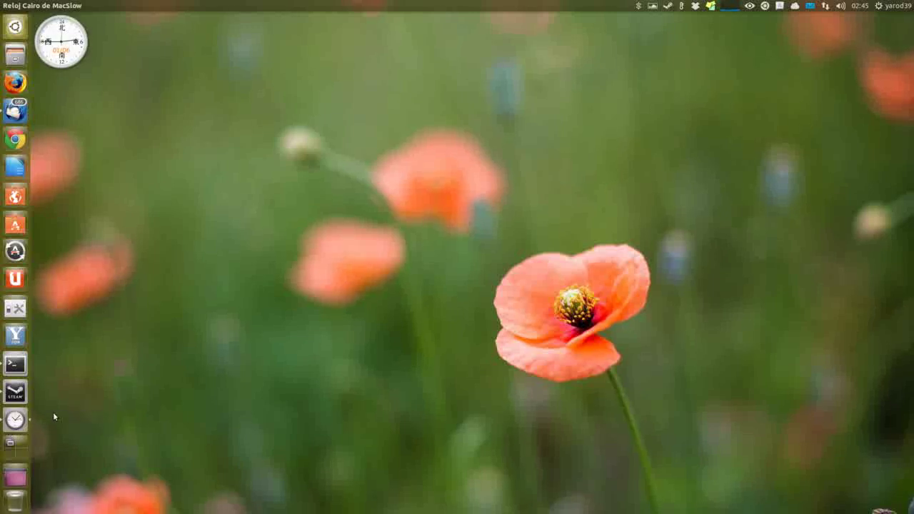
pyautogui.rightClick(64, 42)
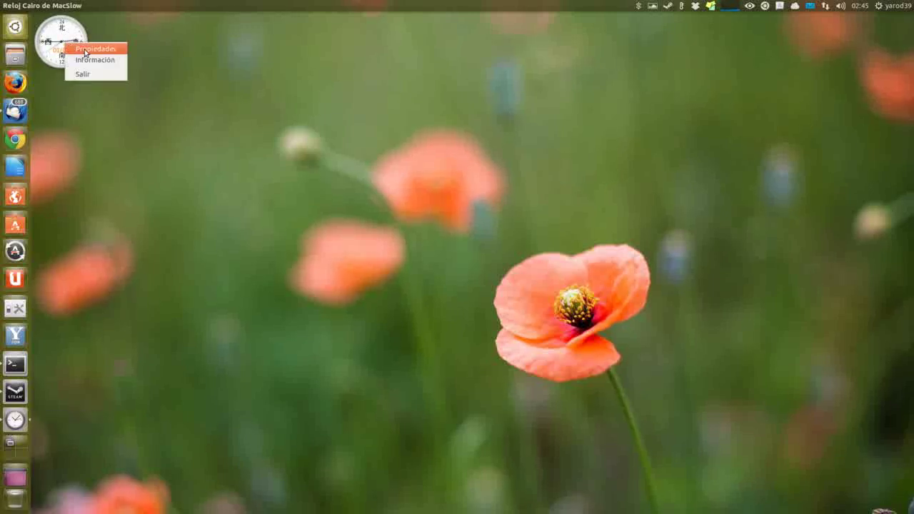
pyautogui.click(84, 53)
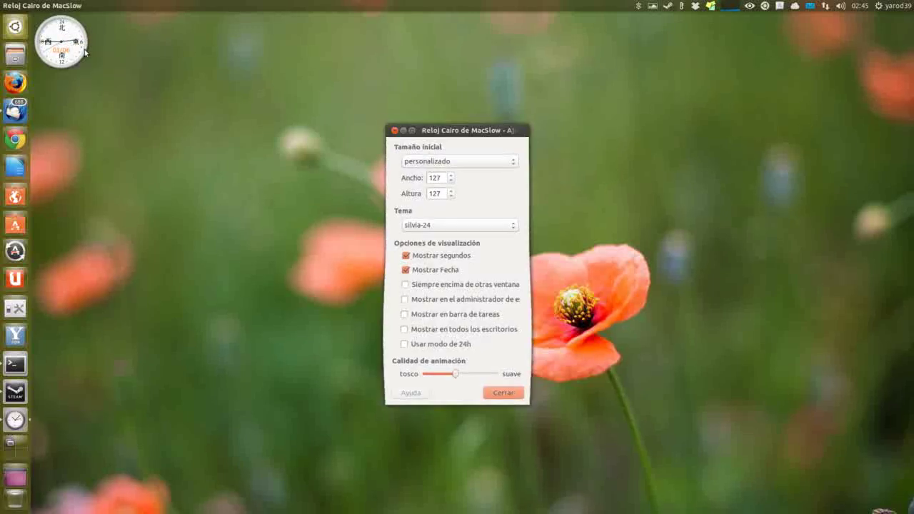
pyautogui.click(513, 227)
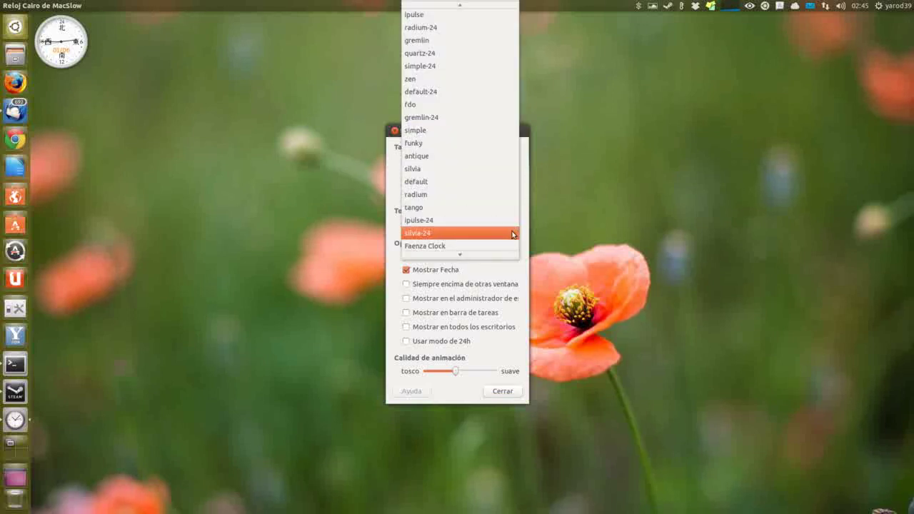
pyautogui.press('Escape')
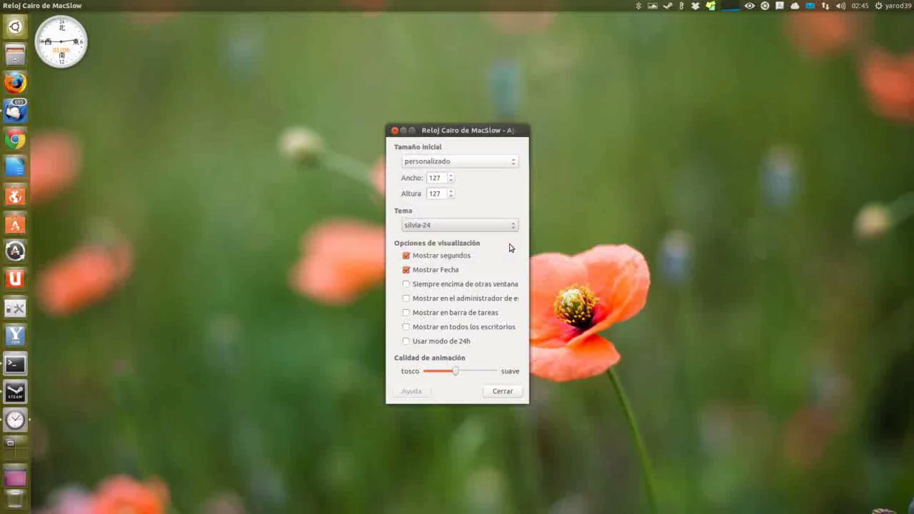
pyautogui.hotkey('ctrl', 'q')
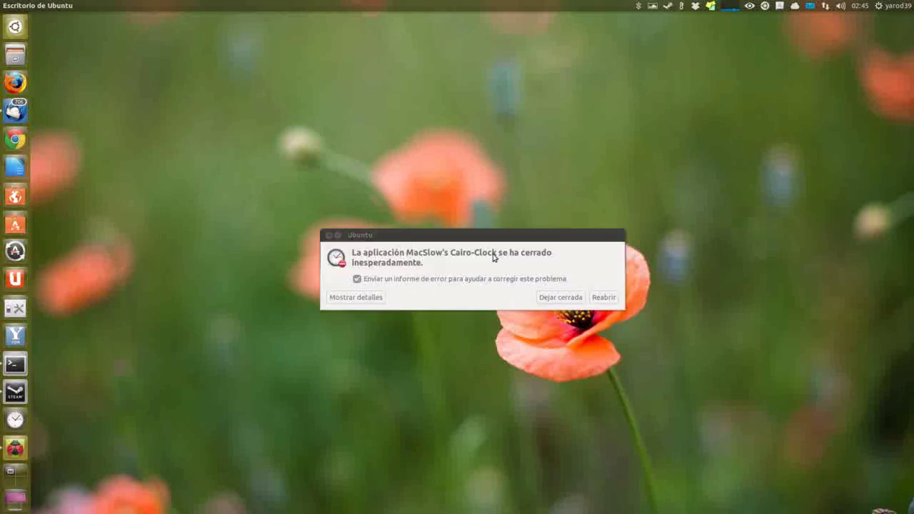
pyautogui.click(603, 298)
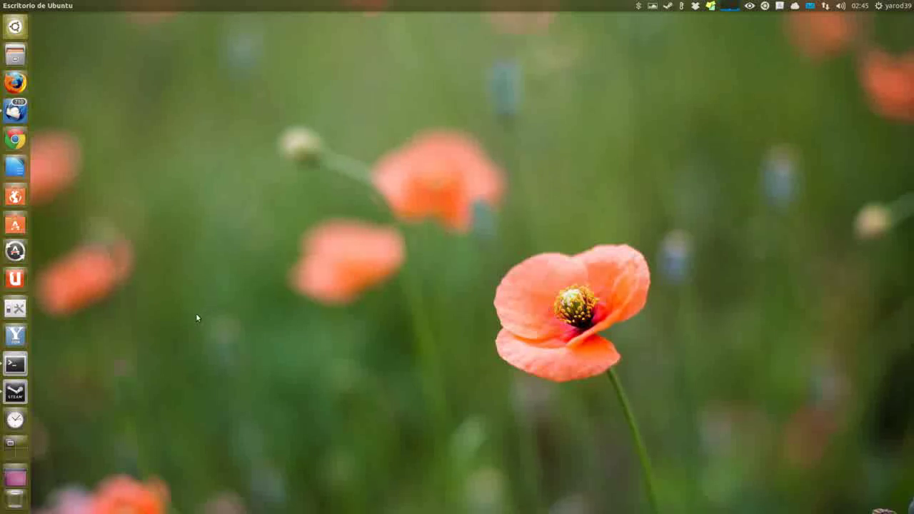
# Step: Start the clock again, retry the Faenza Clock theme, force the settings window to close, and exit the clock
pyautogui.click(16, 420)
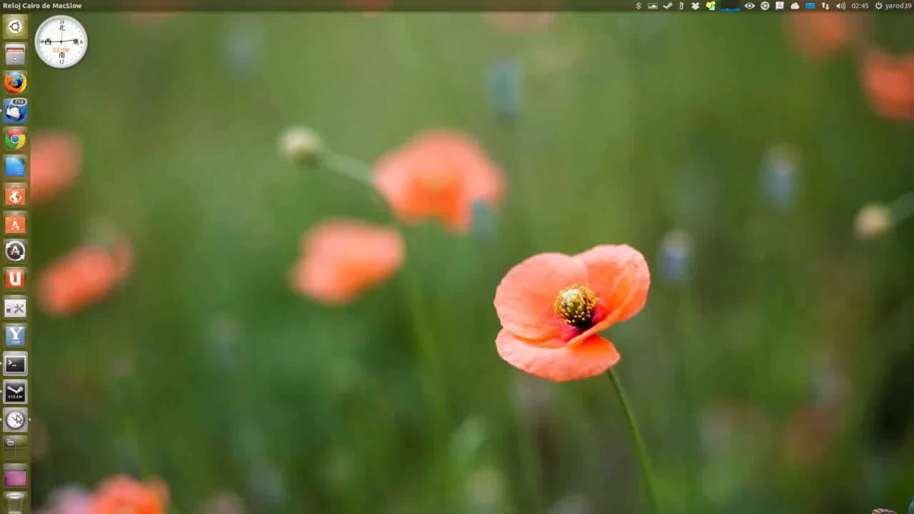
pyautogui.rightClick(62, 44)
pyautogui.click(90, 50)
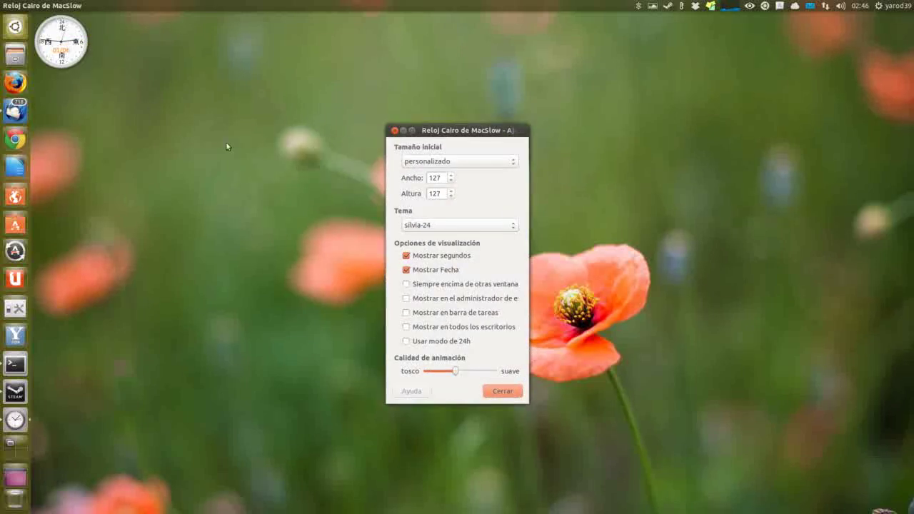
pyautogui.click(468, 227)
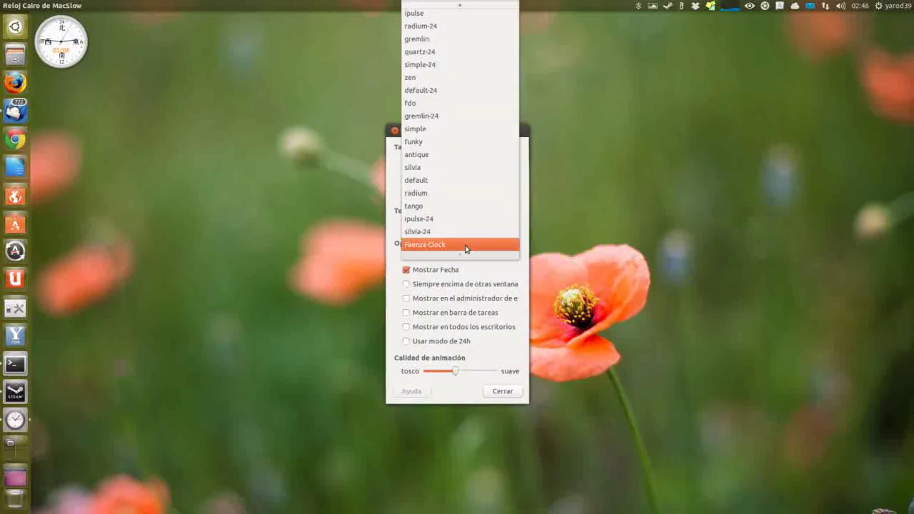
pyautogui.click(466, 247)
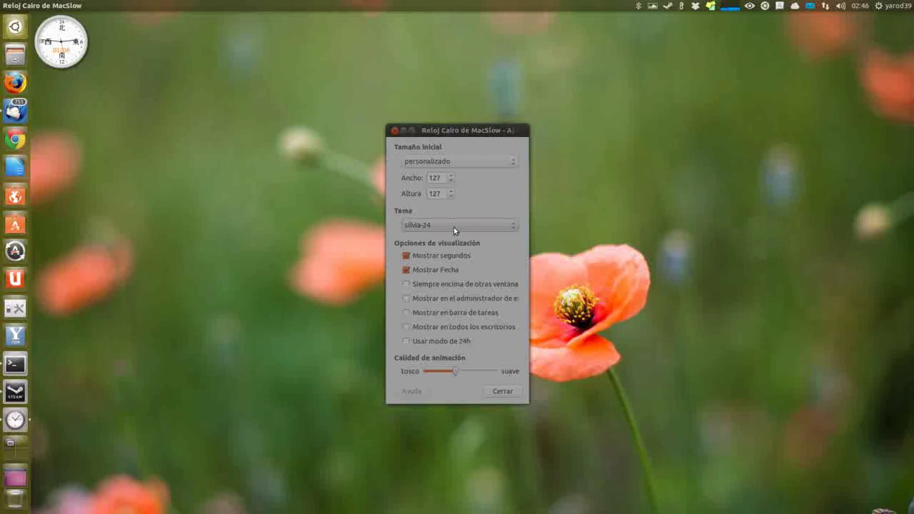
pyautogui.click(393, 132)
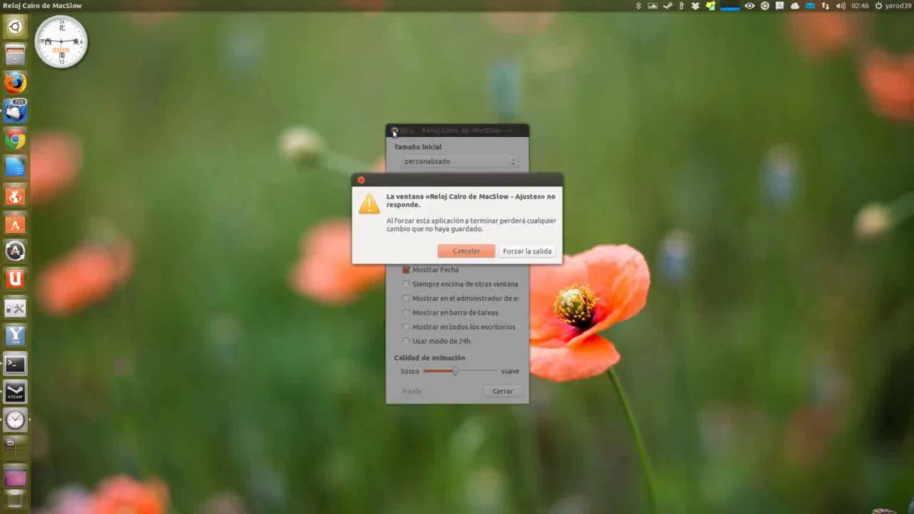
pyautogui.click(517, 250)
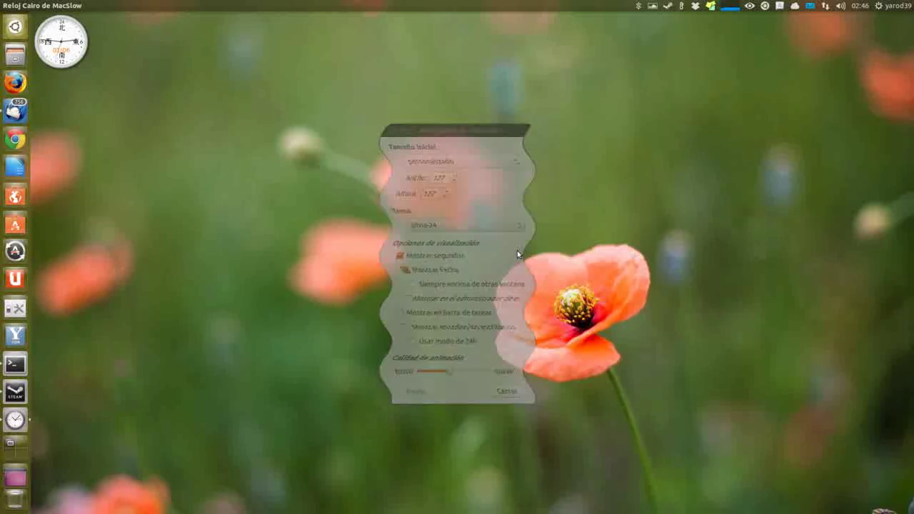
pyautogui.rightClick(74, 45)
pyautogui.click(93, 77)
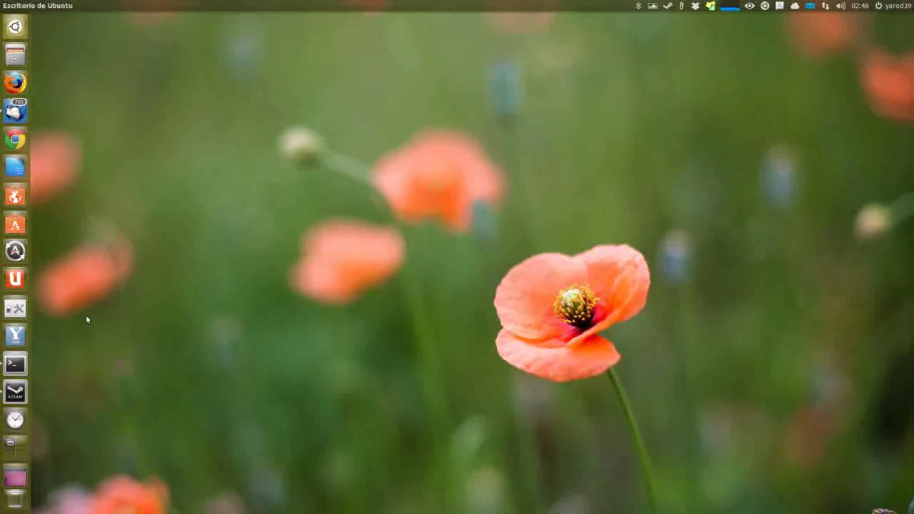
# Step: Open the personal folder in the file manager and run the sudonautilus.sh script on the Descargas folder
pyautogui.rightClick(17, 56)
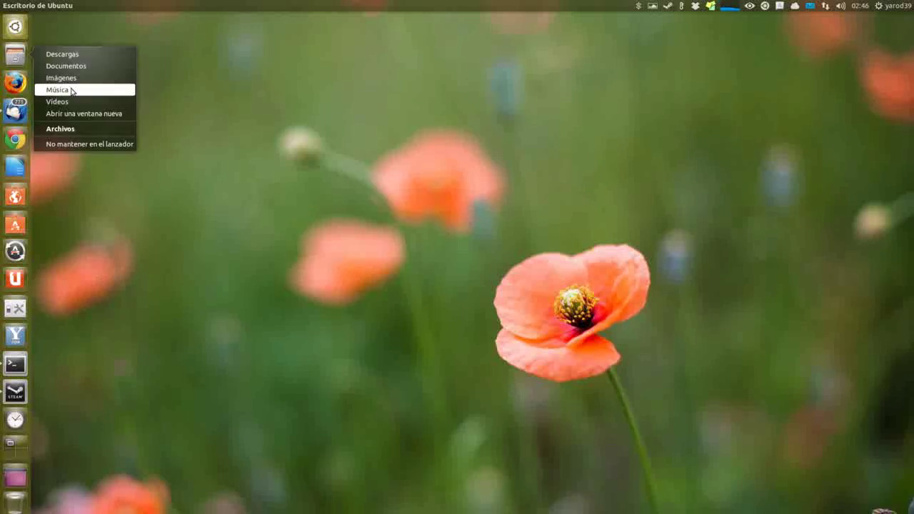
pyautogui.click(79, 128)
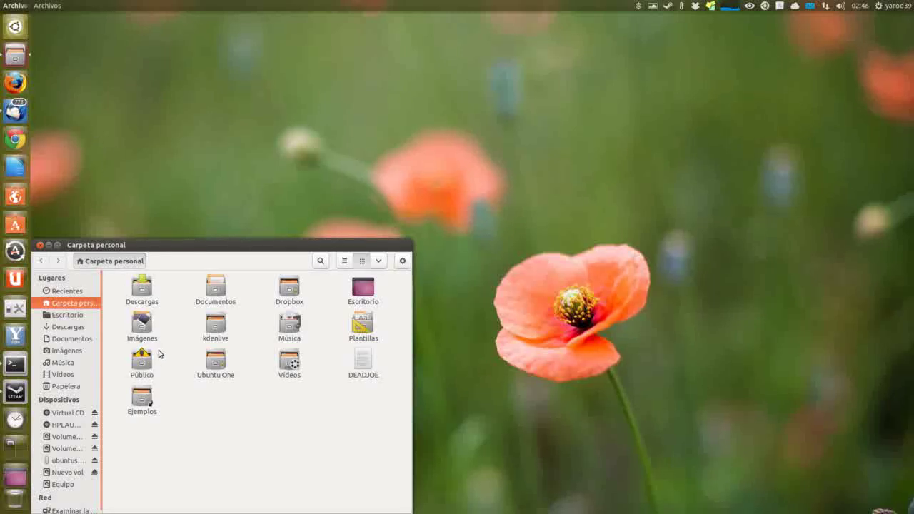
pyautogui.rightClick(142, 294)
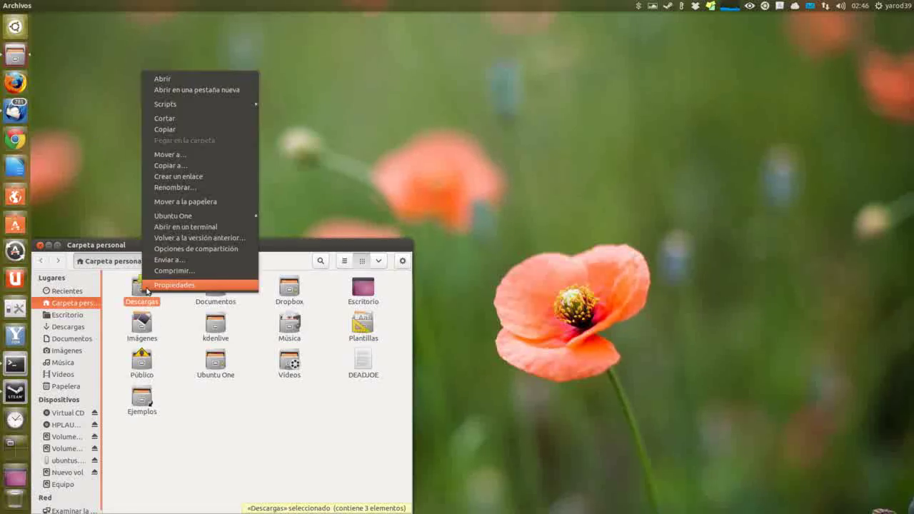
pyautogui.moveTo(173, 102)
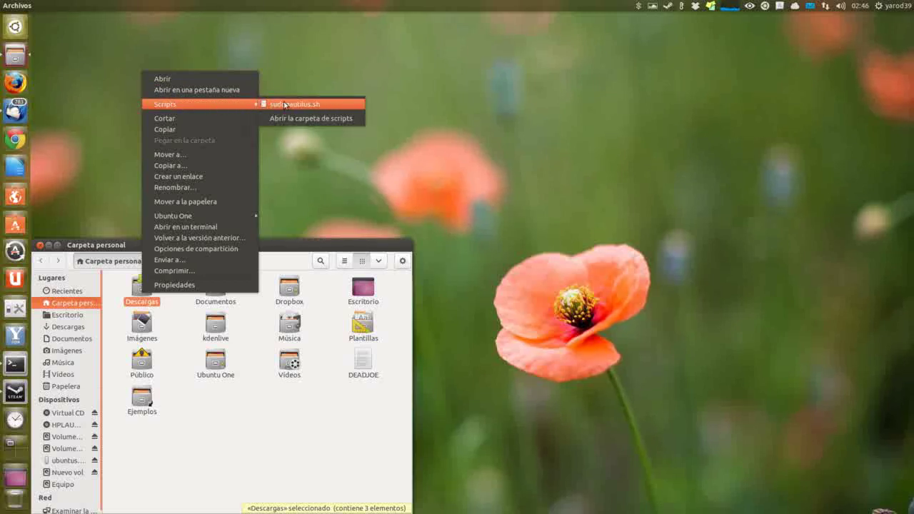
pyautogui.click(312, 105)
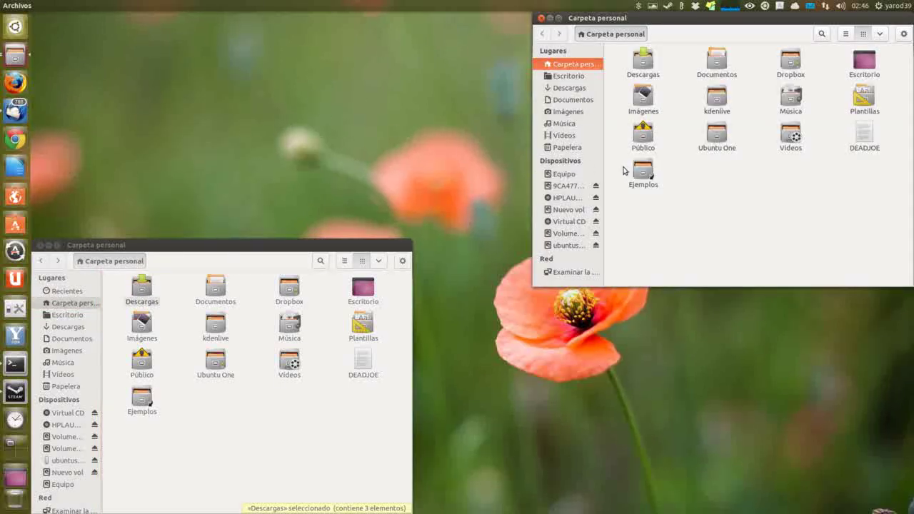
# Step: Open the /usr/share/cairo-clock/themes folder in the file manager with administrator rights
pyautogui.click(568, 174)
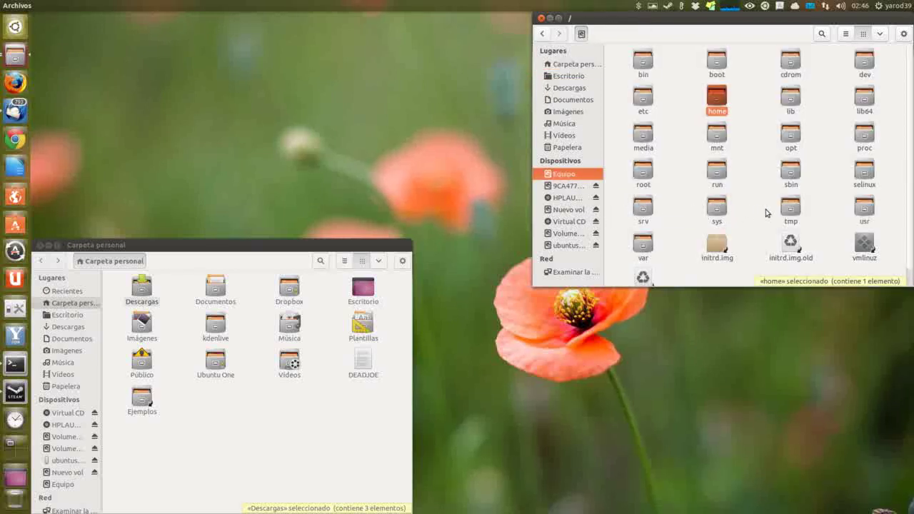
pyautogui.click(864, 209)
pyautogui.doubleClick(864, 208)
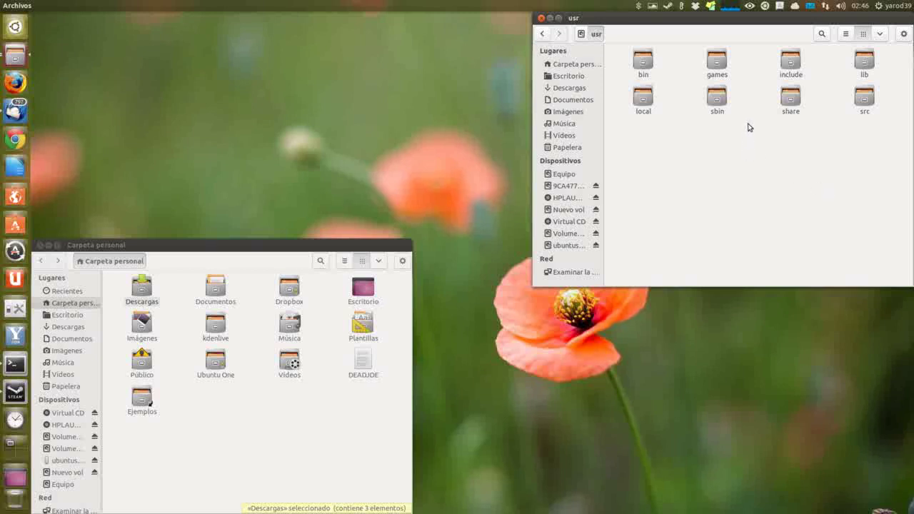
pyautogui.click(789, 100)
pyautogui.doubleClick(789, 100)
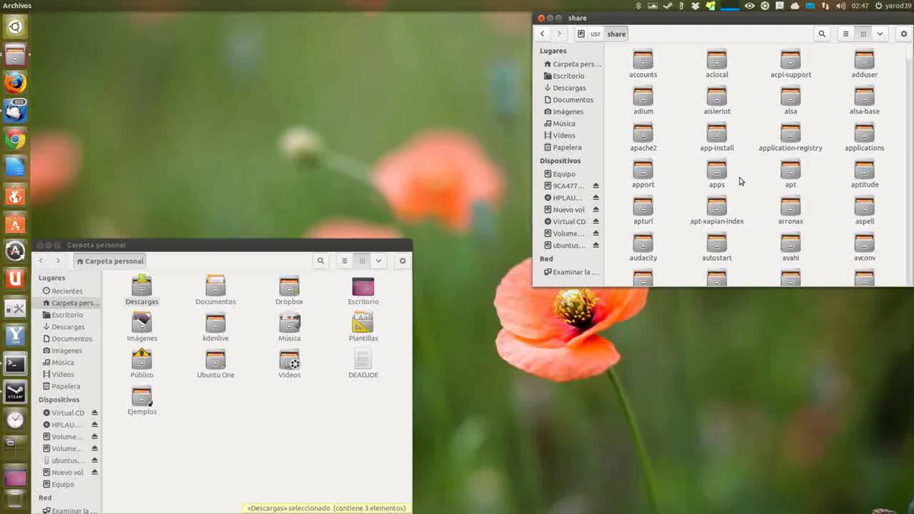
pyautogui.scroll(-3, 740, 183)
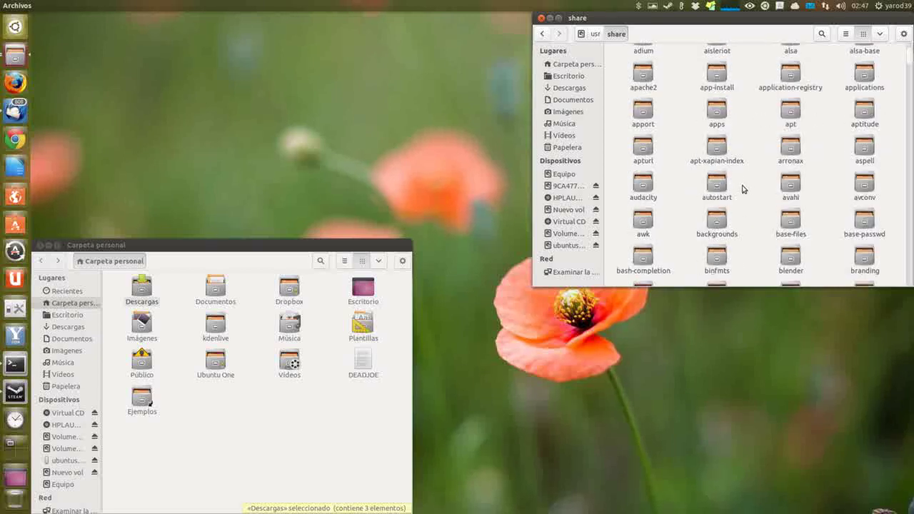
pyautogui.scroll(-2, 742, 188)
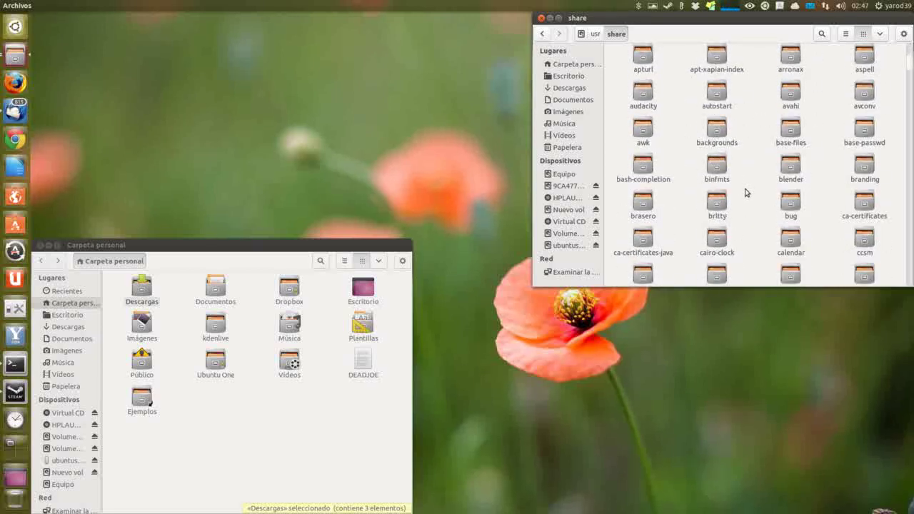
pyautogui.doubleClick(718, 240)
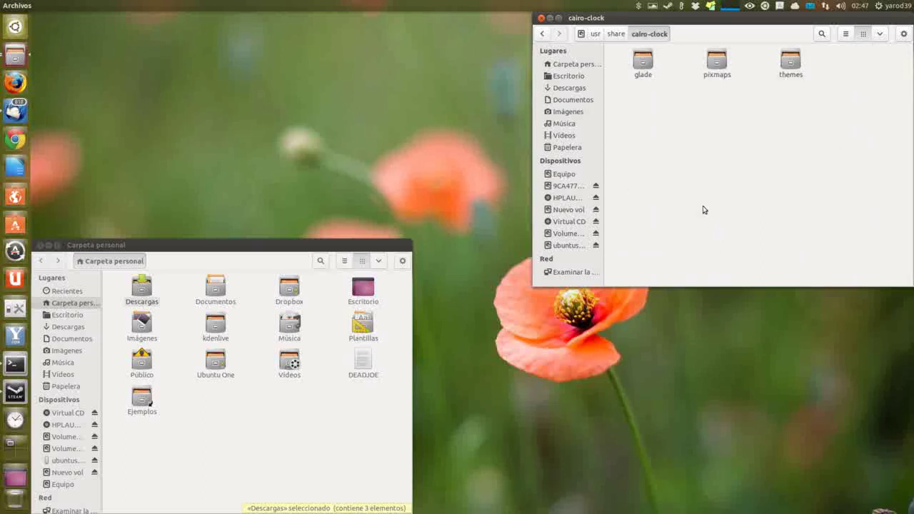
pyautogui.doubleClick(790, 63)
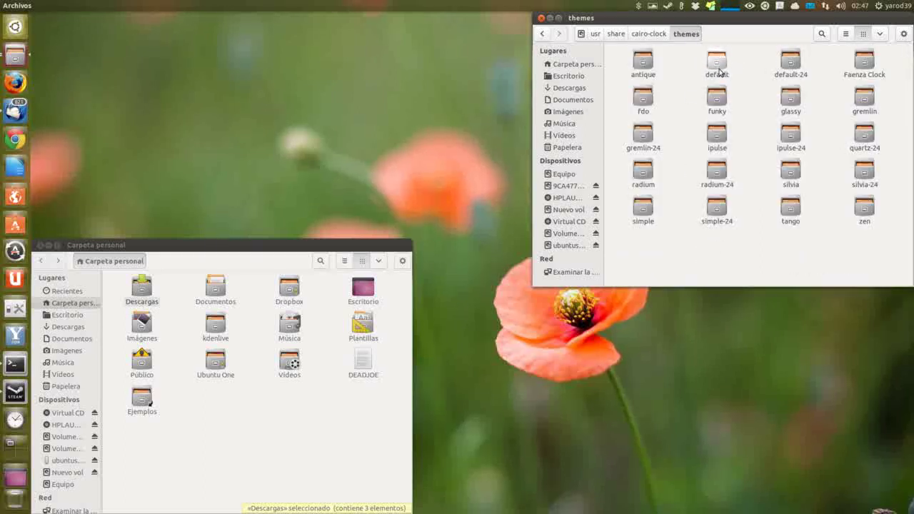
# Step: Compare the contents of the Faenza Clock theme folder with those of the default, default-24 and quartz-24 theme folders
pyautogui.doubleClick(864, 63)
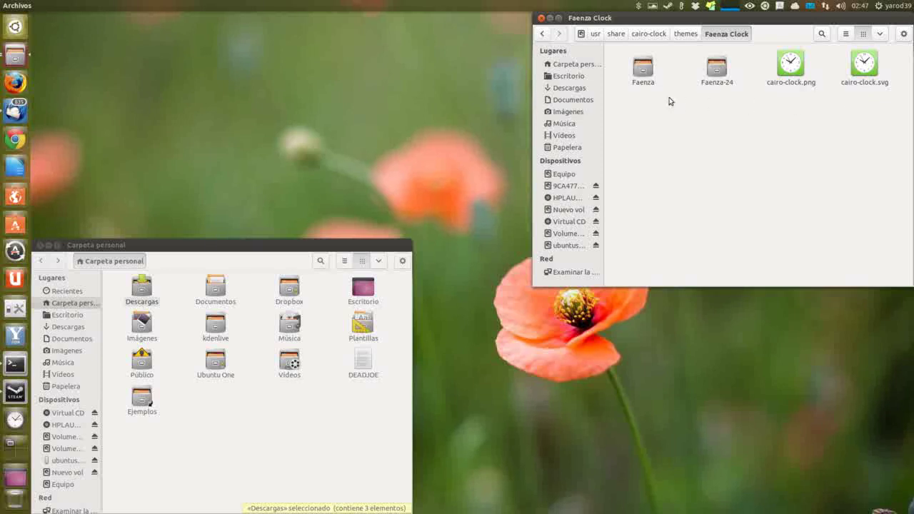
pyautogui.click(683, 34)
pyautogui.doubleClick(718, 63)
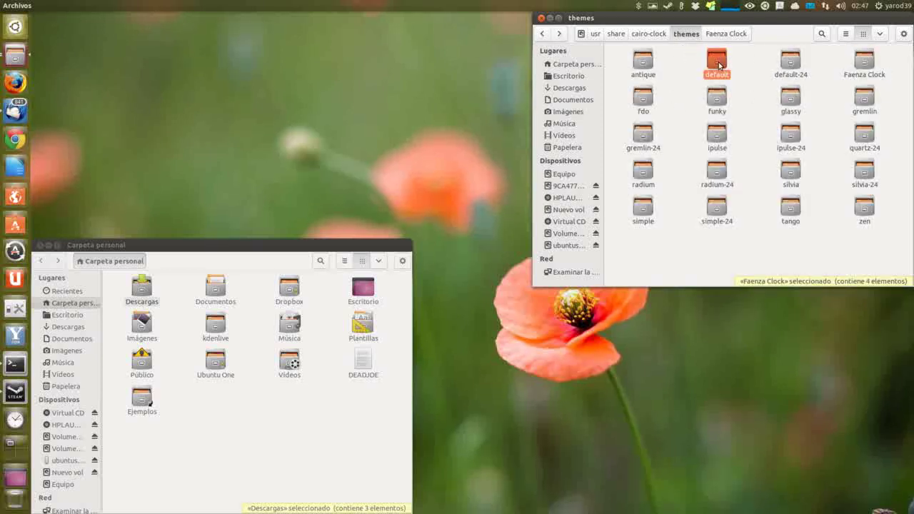
pyautogui.click(684, 33)
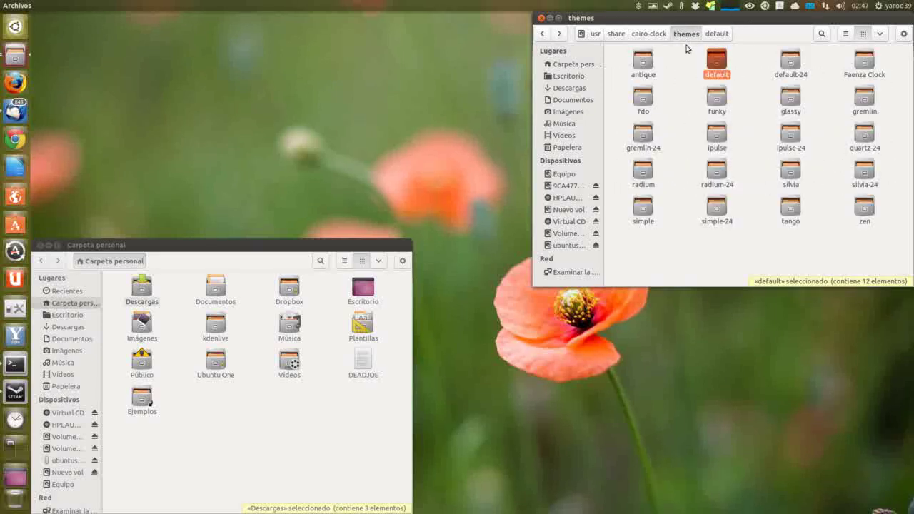
pyautogui.doubleClick(790, 63)
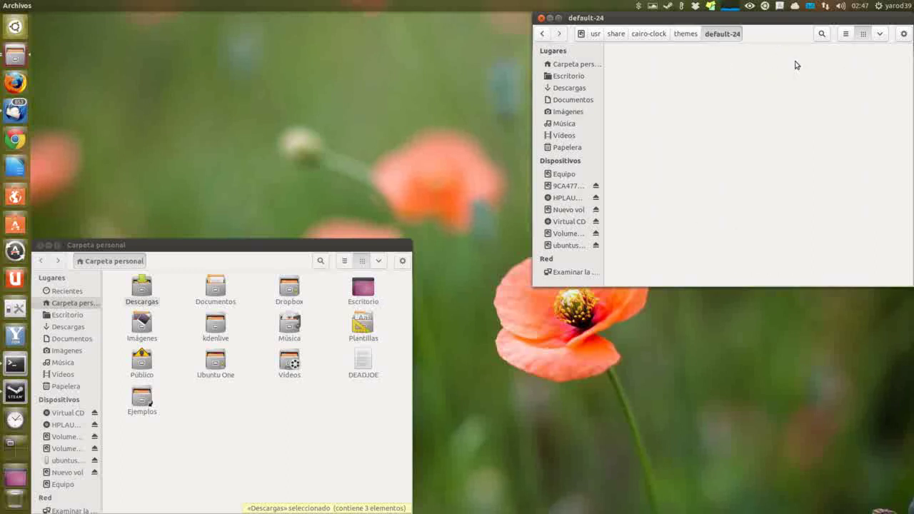
pyautogui.click(686, 35)
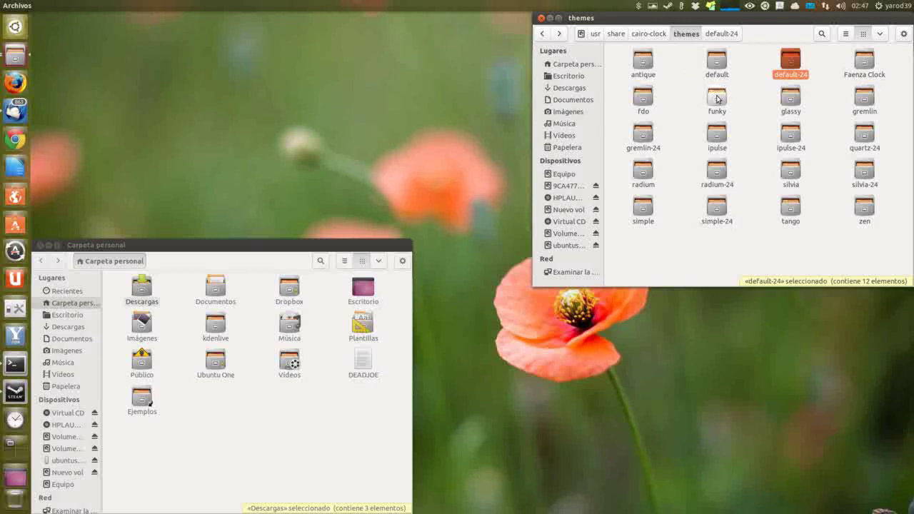
pyautogui.click(860, 136)
pyautogui.doubleClick(860, 137)
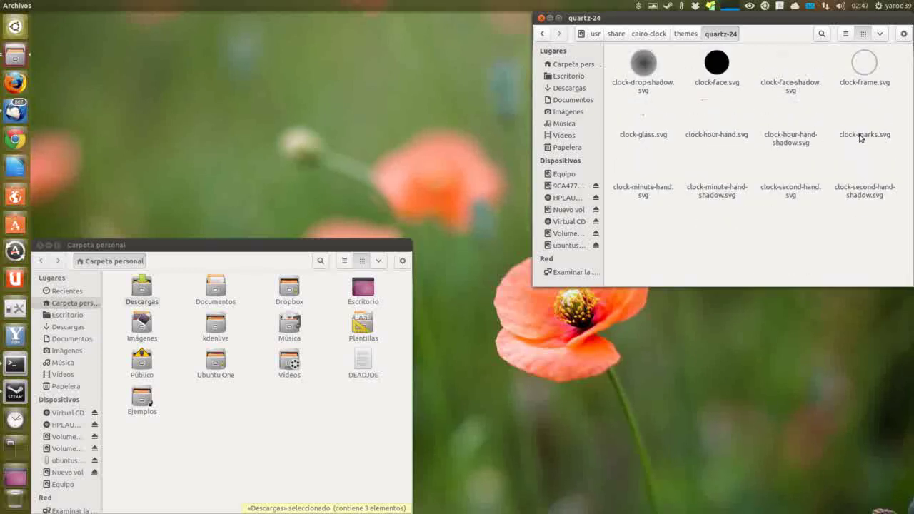
pyautogui.click(683, 34)
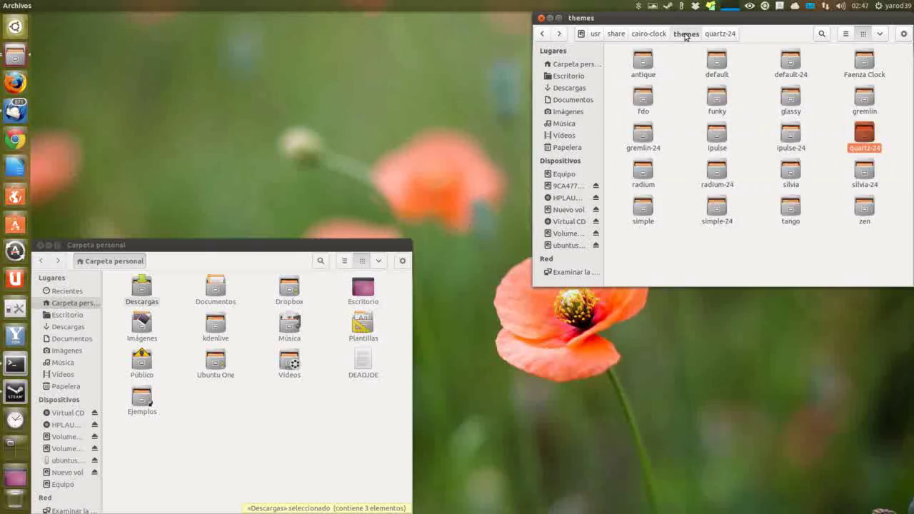
# Step: Open the Faenza Clock folder, inspect its Faenza-24 subfolder, and return to Faenza Clock
pyautogui.doubleClick(869, 65)
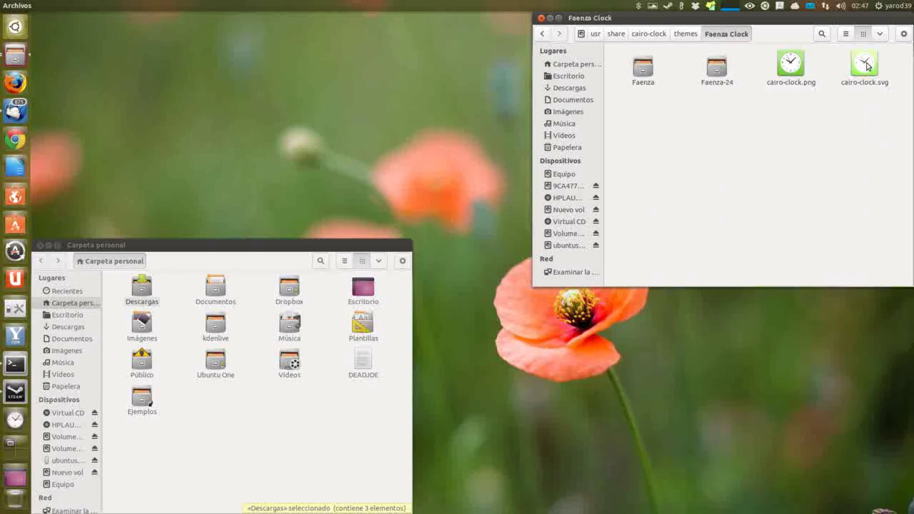
pyautogui.click(716, 74)
pyautogui.doubleClick(716, 73)
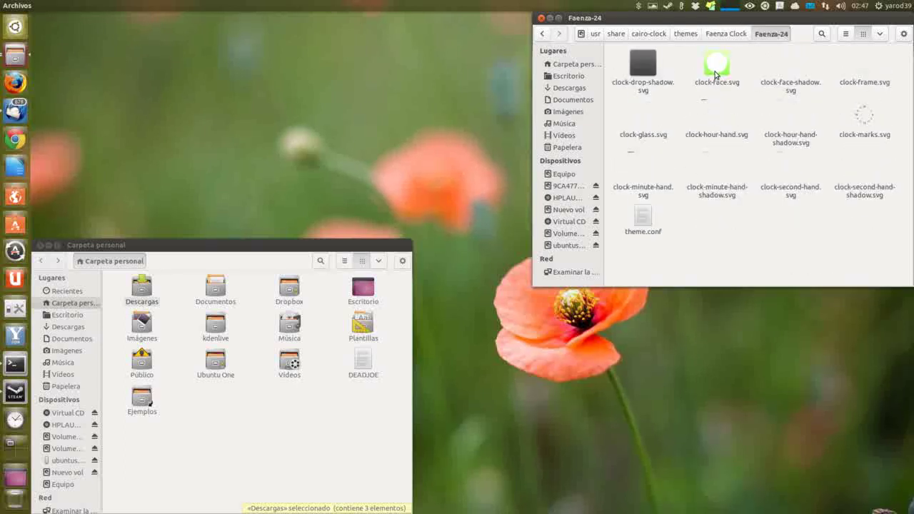
pyautogui.click(723, 34)
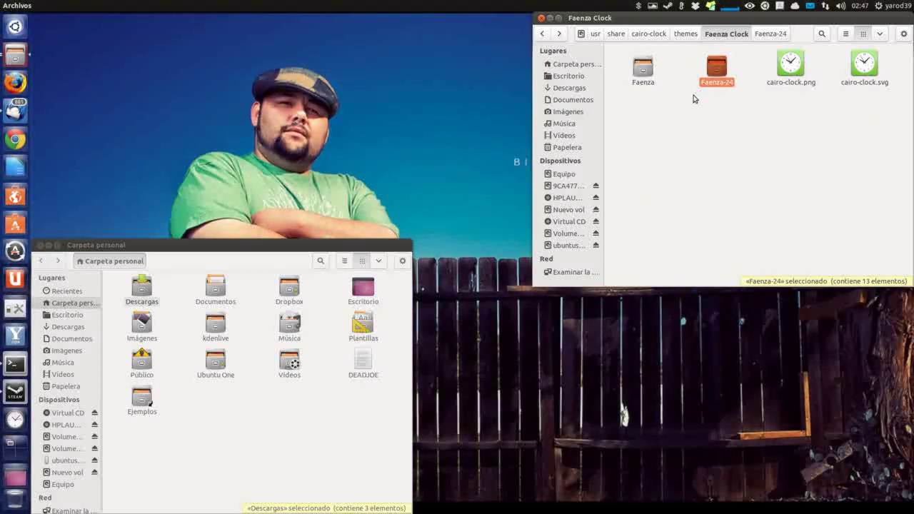
# Step: Move Faenza, Faenza-24, cairo-clock.png and cairo-clock.svg out of the Faenza Clock folder into the themes folder
pyautogui.moveTo(639, 105); pyautogui.dragTo(899, 65)
pyautogui.rightClick(642, 73)
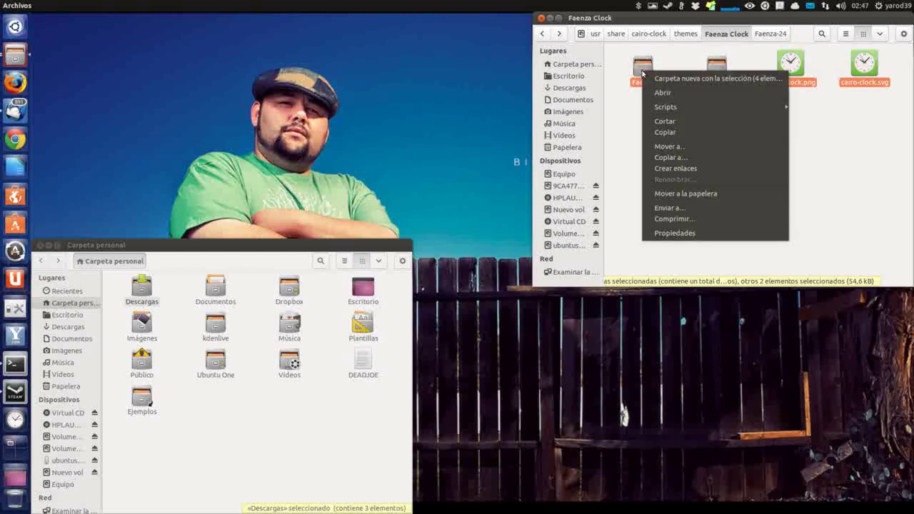
pyautogui.click(656, 121)
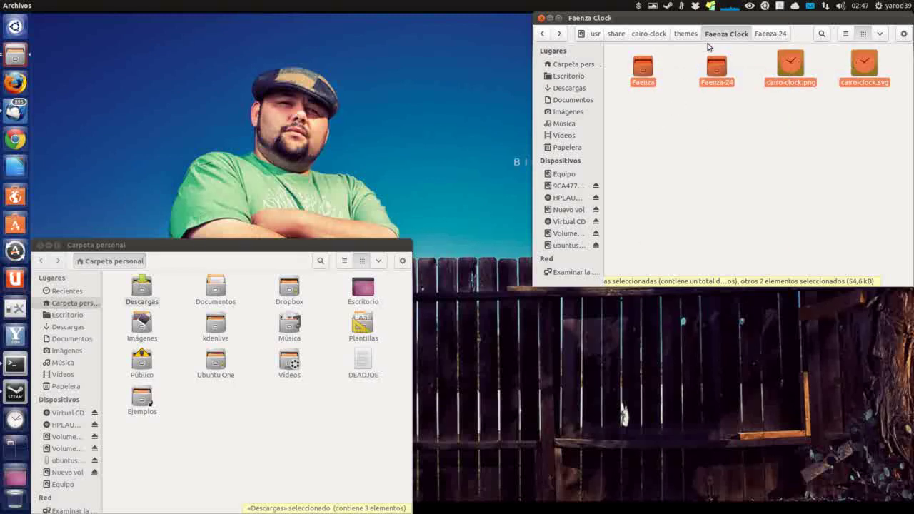
pyautogui.click(686, 34)
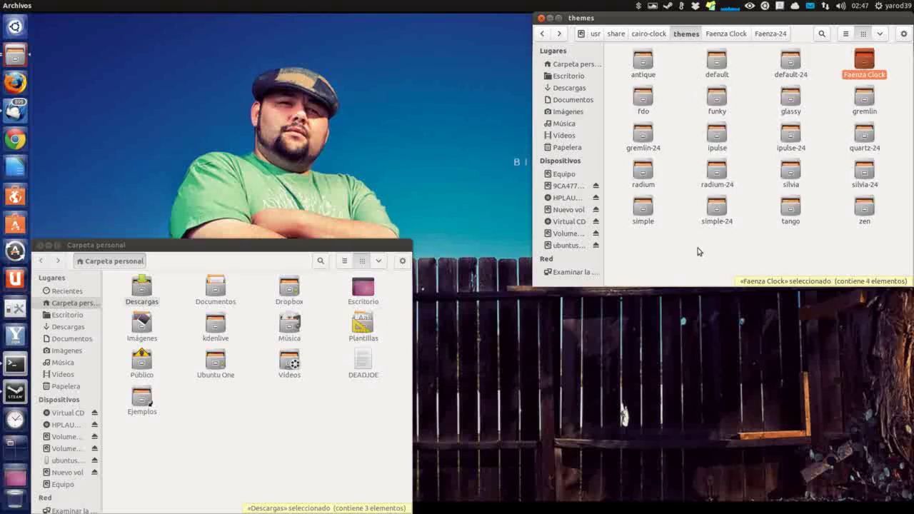
pyautogui.rightClick(675, 248)
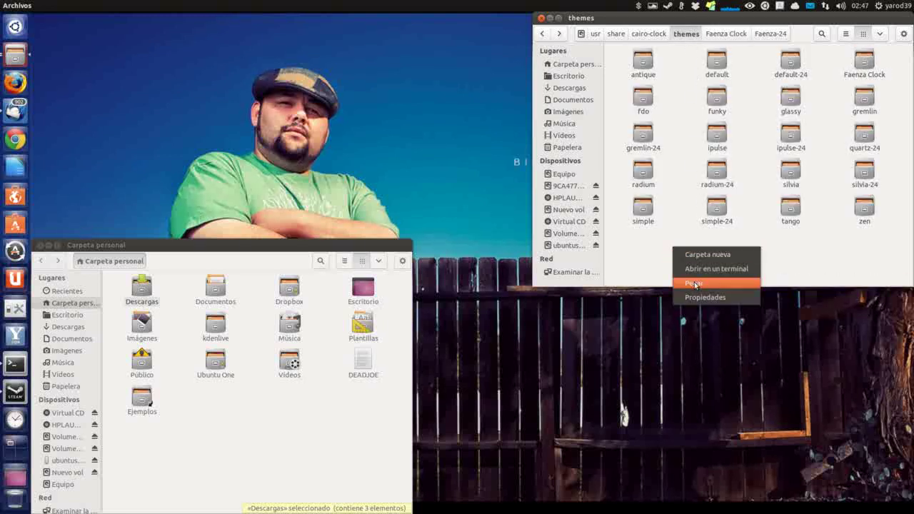
pyautogui.click(693, 284)
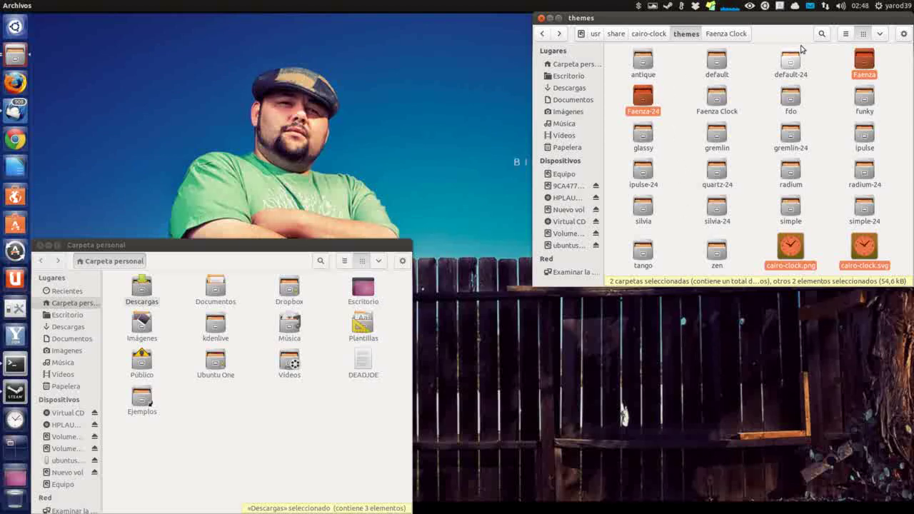
pyautogui.rightClick(867, 64)
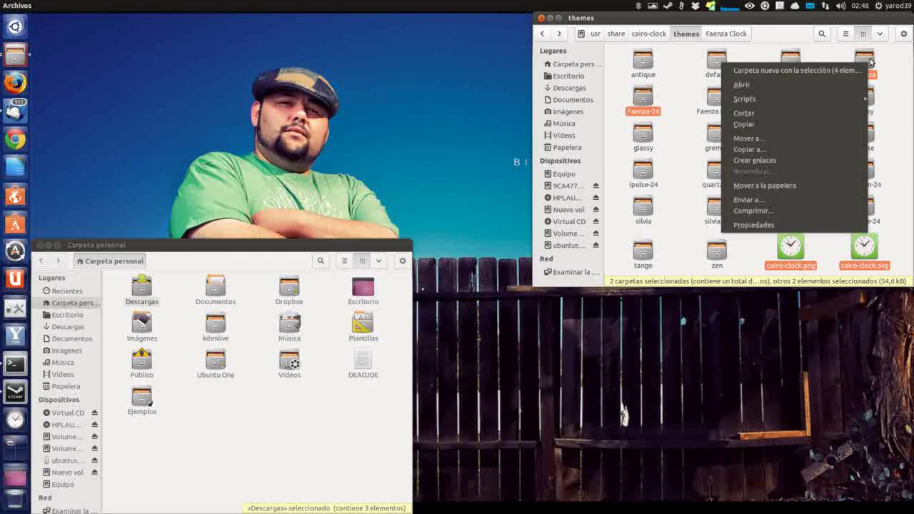
pyautogui.click(869, 63)
pyautogui.click(869, 63)
pyautogui.rightClick(868, 64)
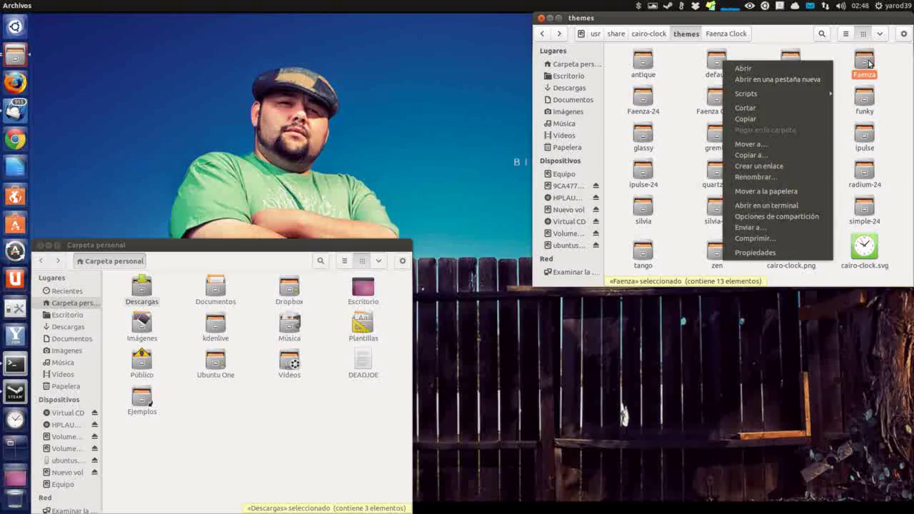
pyautogui.click(691, 148)
pyautogui.click(736, 120)
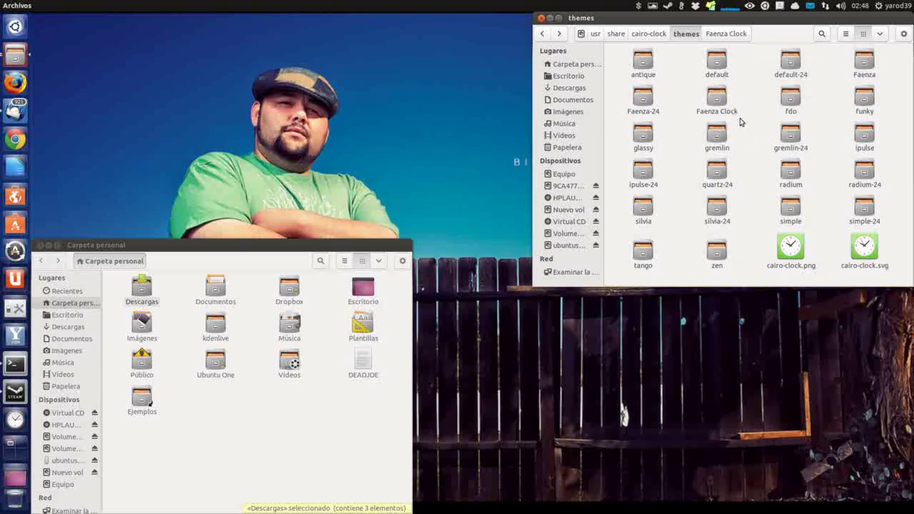
# Step: Send the emptied Faenza Clock folder to the trash and close both file manager windows
pyautogui.rightClick(717, 103)
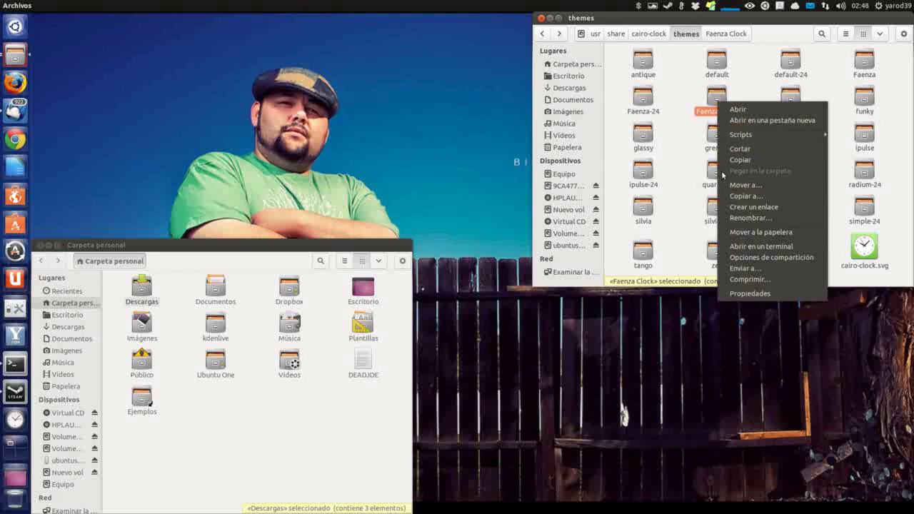
pyautogui.click(745, 233)
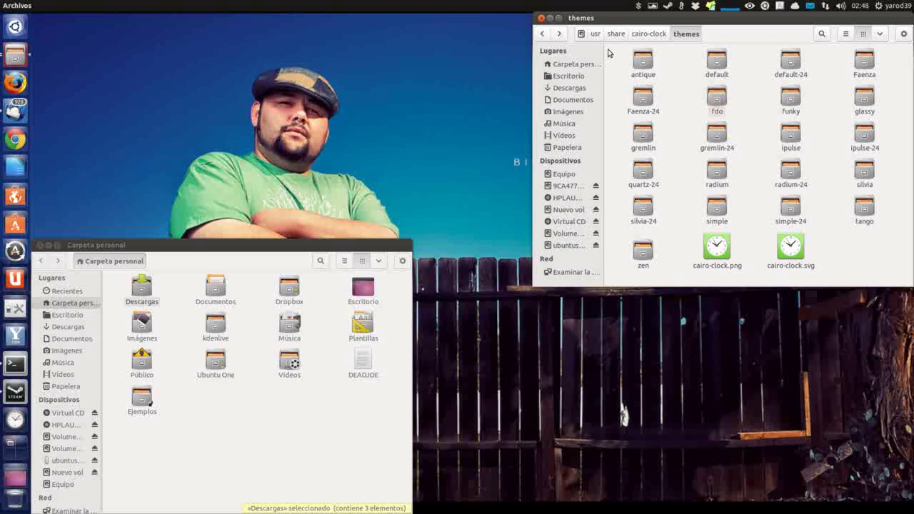
pyautogui.click(541, 18)
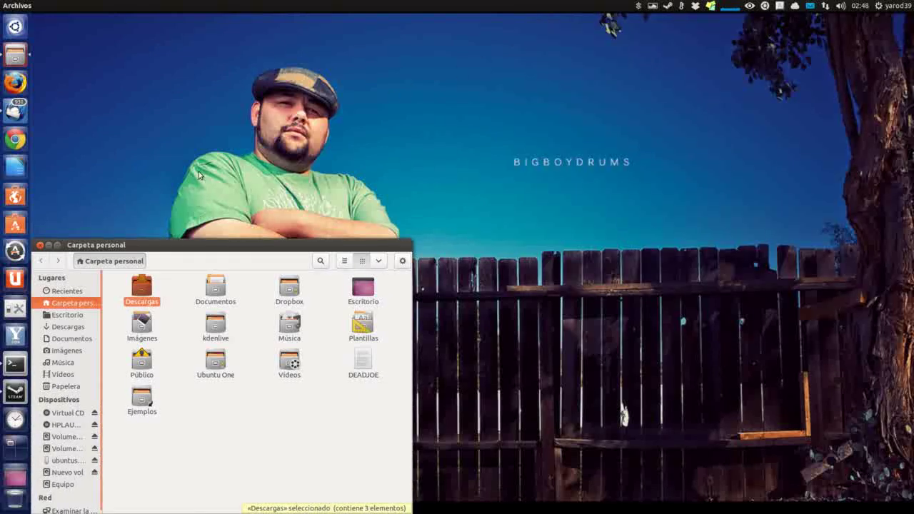
pyautogui.click(41, 244)
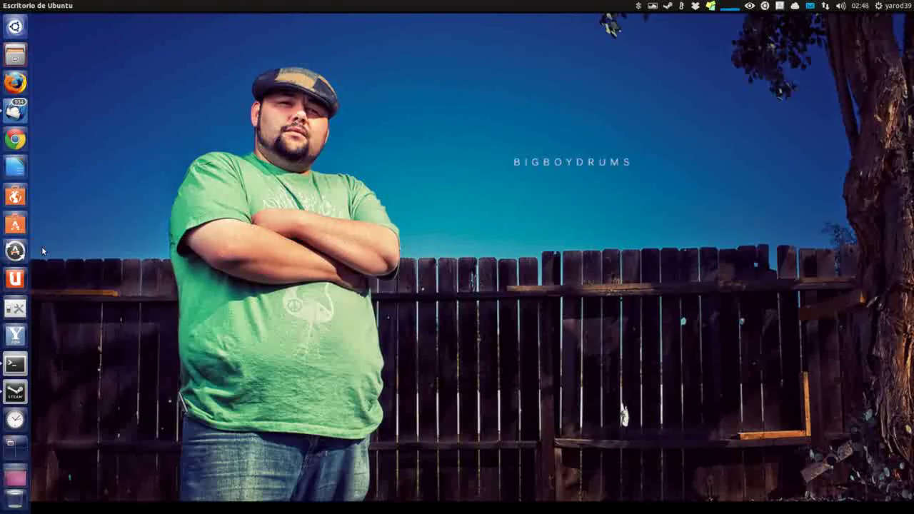
# Step: Start the Cairo clock and, in its properties, turn off the seconds and date displays and set the initial size to grande (200x200)
pyautogui.click(15, 420)
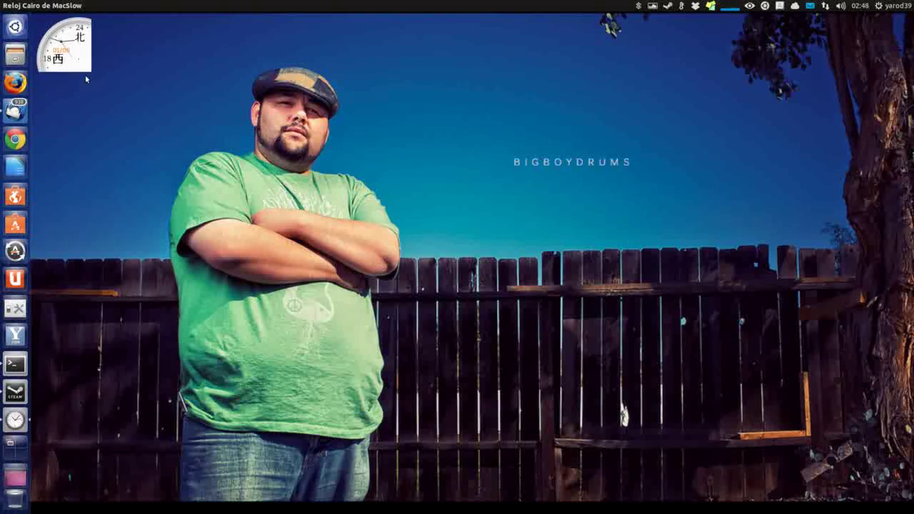
pyautogui.rightClick(77, 53)
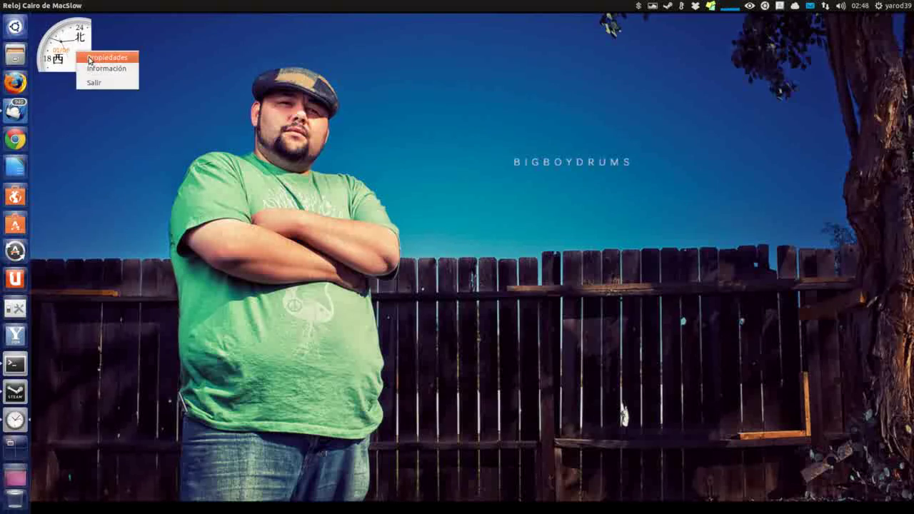
pyautogui.click(89, 57)
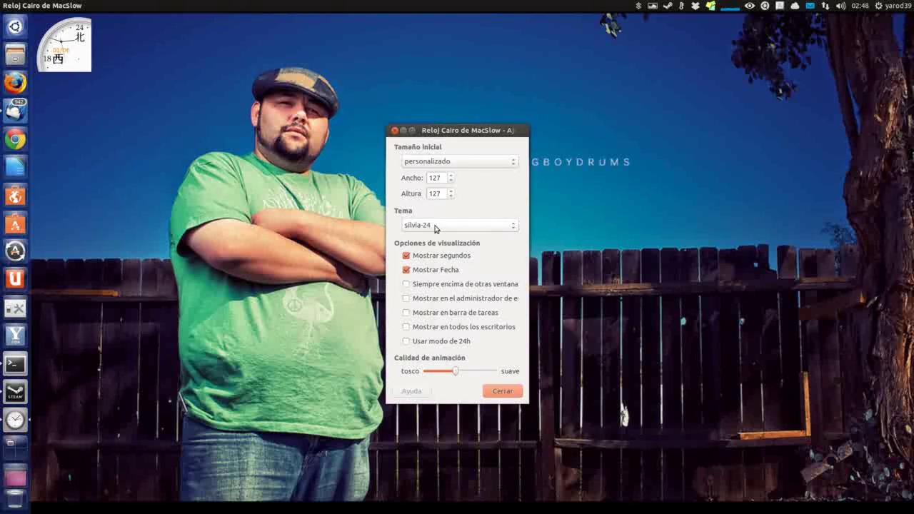
pyautogui.click(443, 257)
pyautogui.click(439, 269)
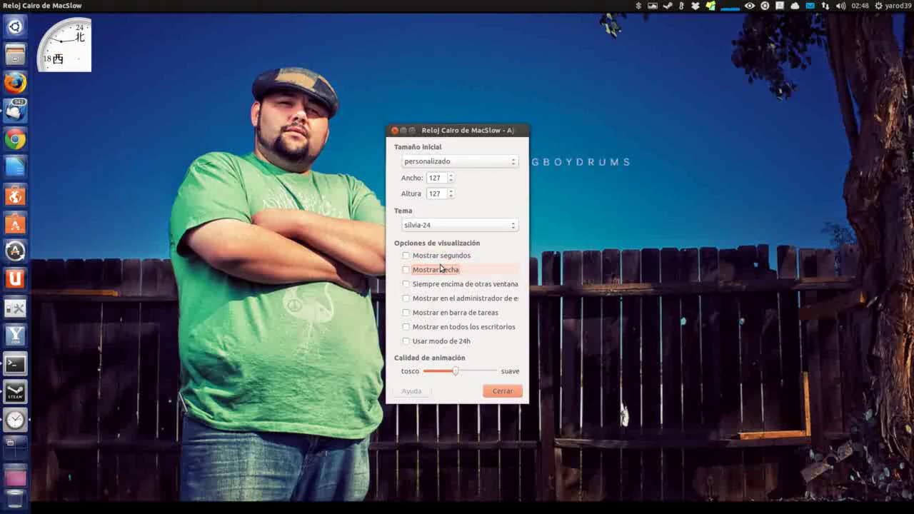
pyautogui.click(490, 163)
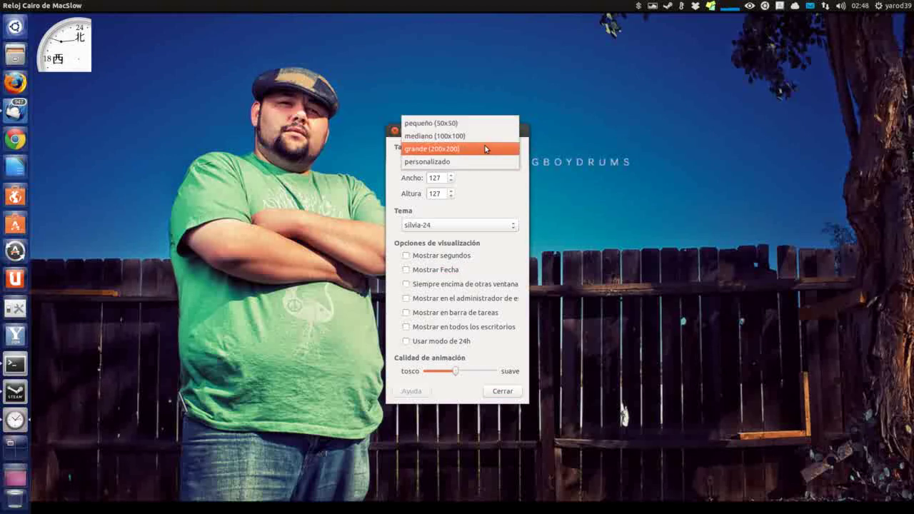
pyautogui.click(485, 149)
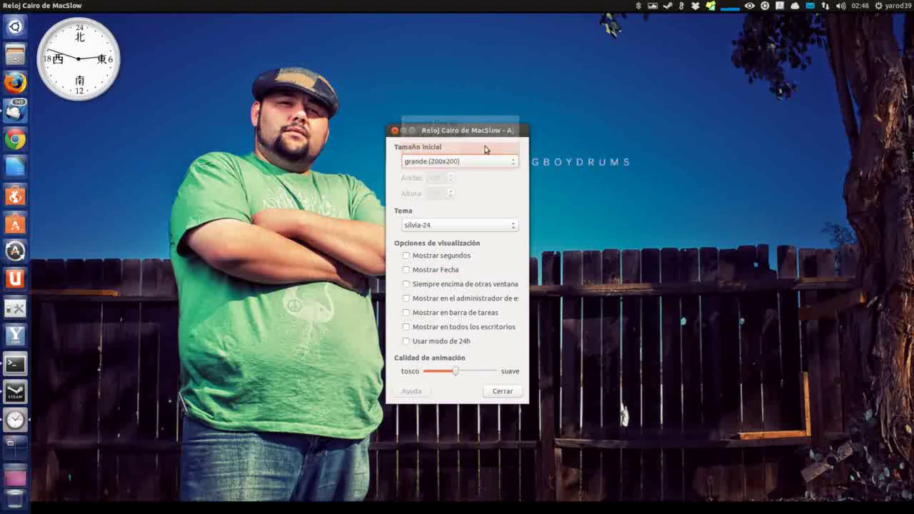
# Step: Change the clock's theme to Faenza-24
pyautogui.click(485, 227)
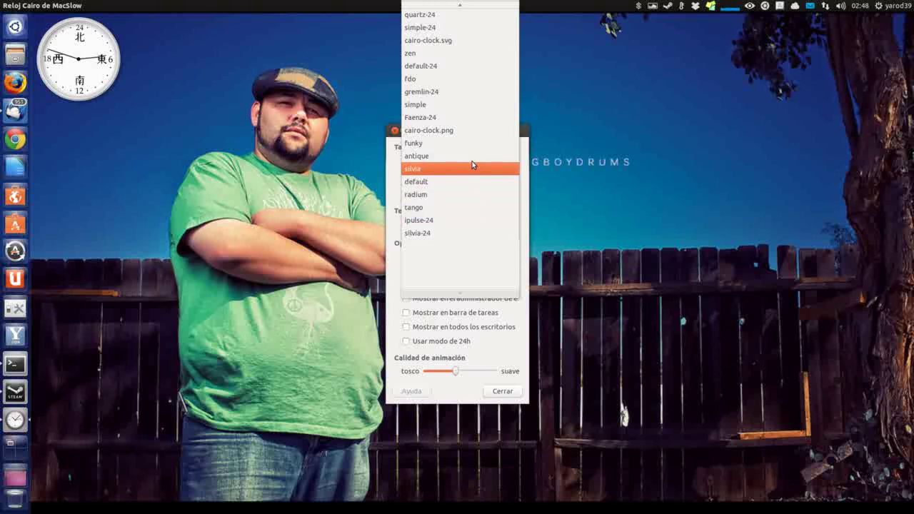
pyautogui.click(465, 120)
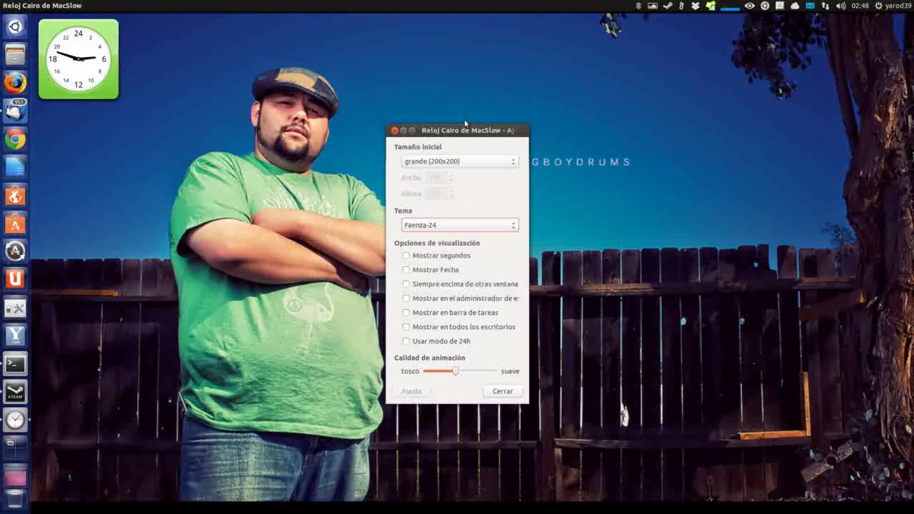
# Step: Try the clock's initial size at mediano (100x100), and set it back to grande (200x200)
pyautogui.click(471, 164)
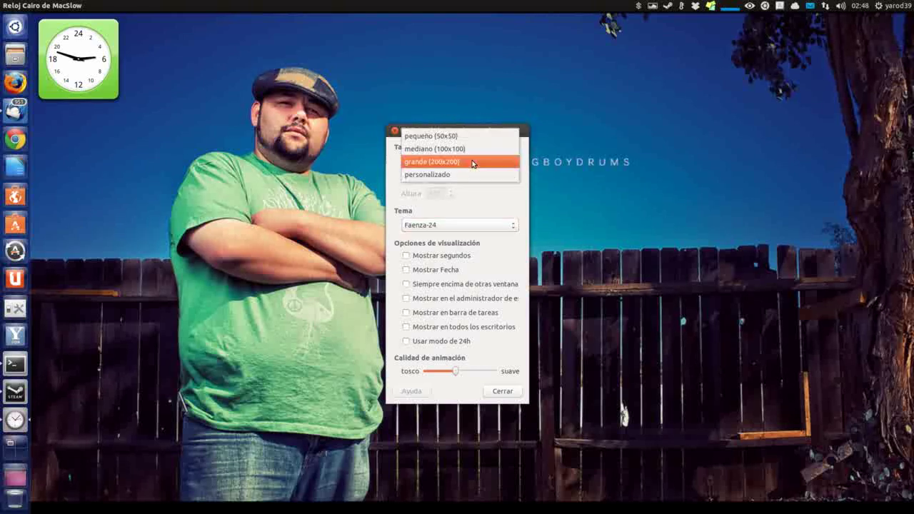
pyautogui.click(473, 144)
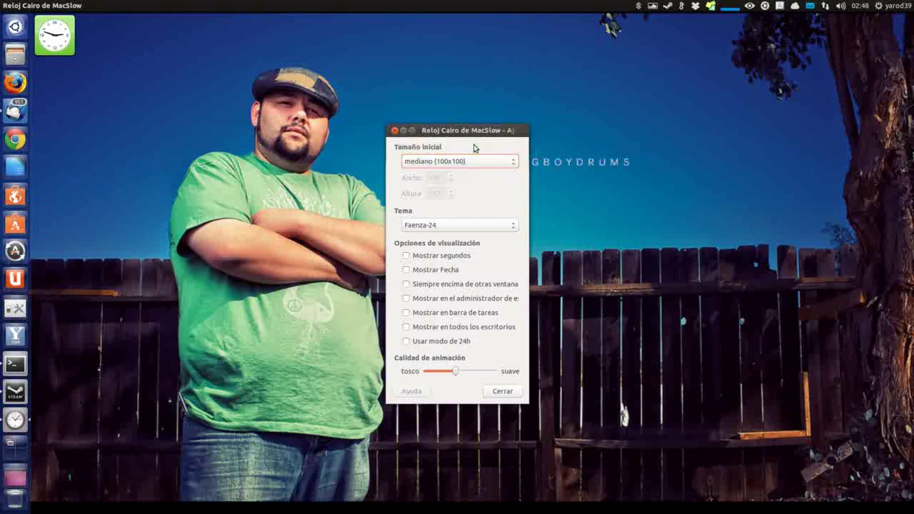
pyautogui.click(475, 159)
pyautogui.click(475, 162)
pyautogui.click(475, 166)
pyautogui.click(476, 175)
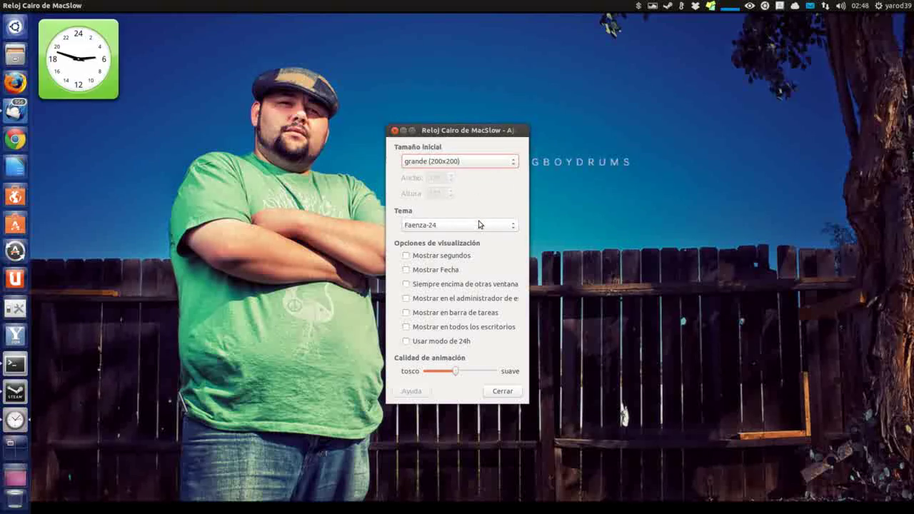
# Step: Turn on the seconds and date displays for the clock and close its properties
pyautogui.click(463, 256)
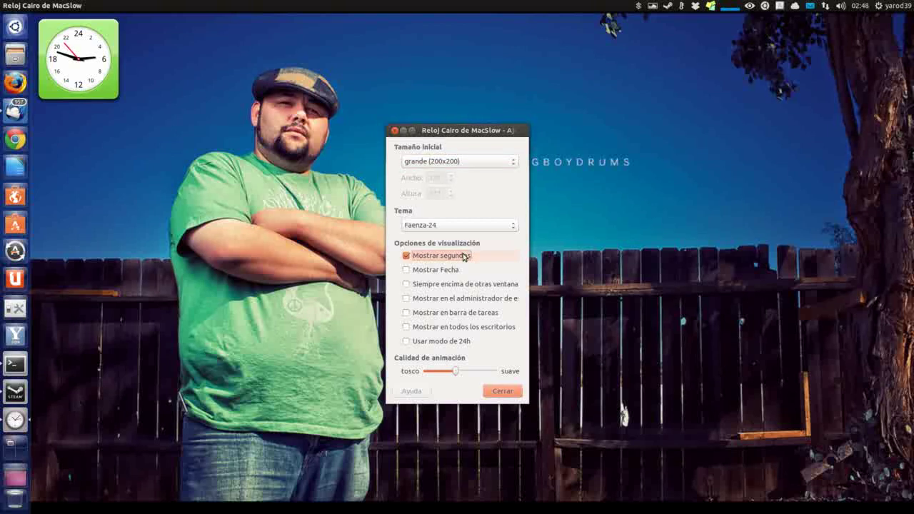
pyautogui.click(462, 272)
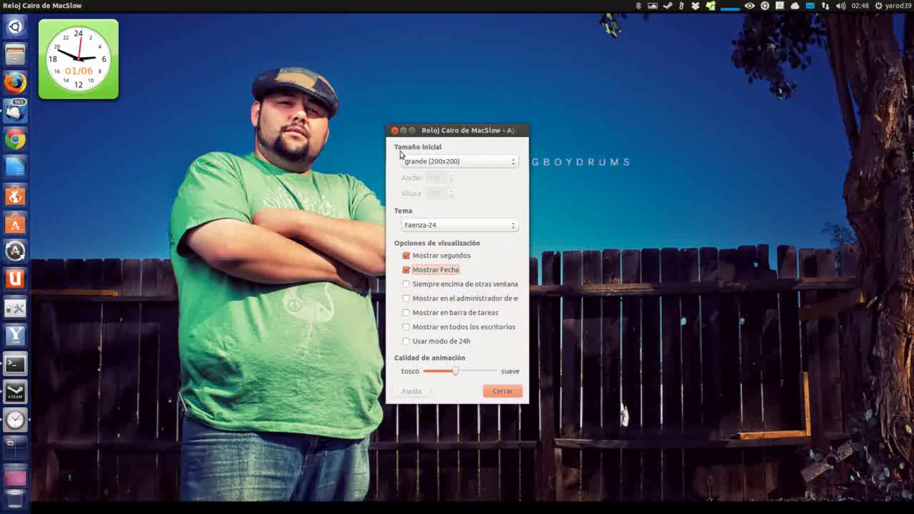
pyautogui.click(394, 130)
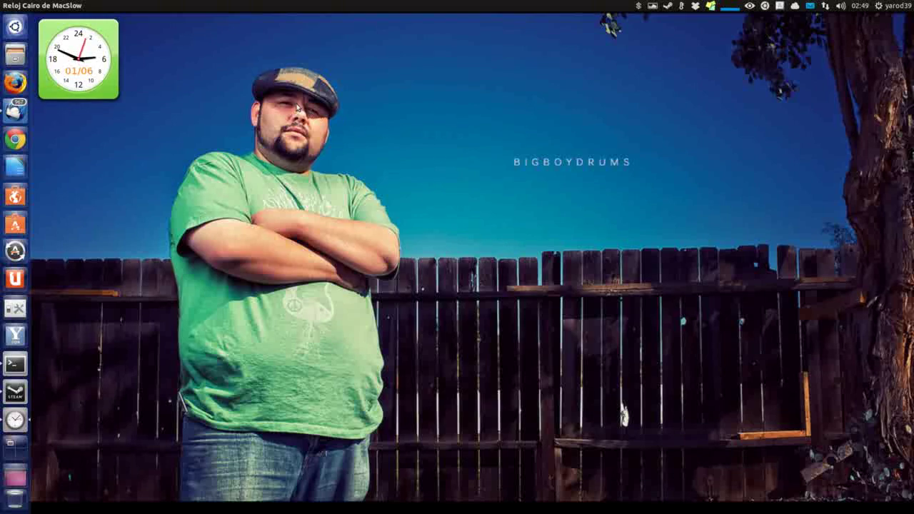